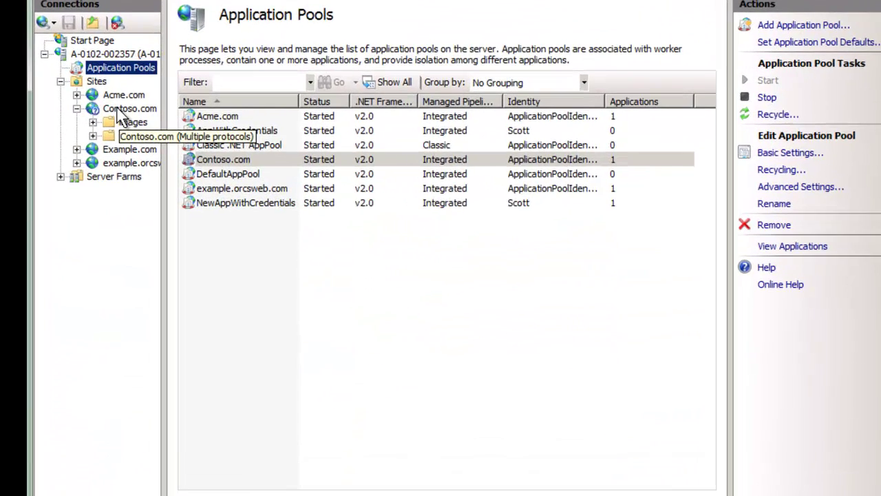
# Review the wwwroot folder's Security permissions for SYSTEM, Administrators and the Contoso.com account, then close it
pyautogui.click(113, 73)
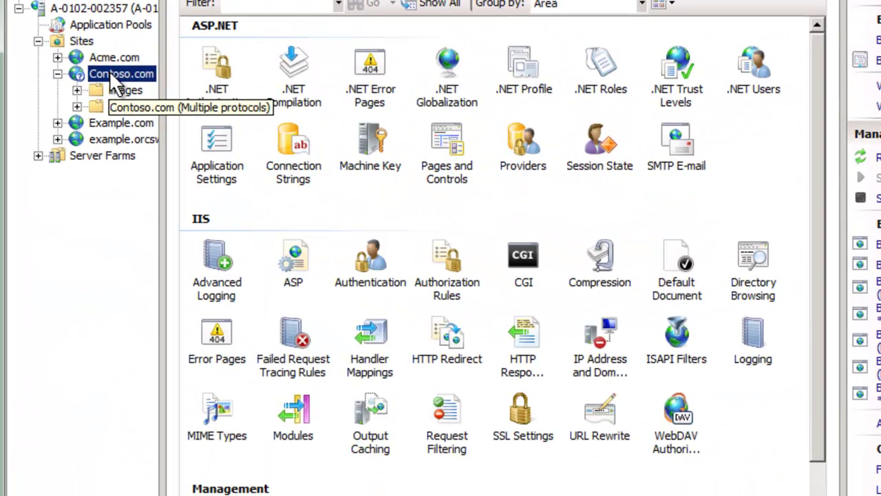
pyautogui.rightClick(114, 77)
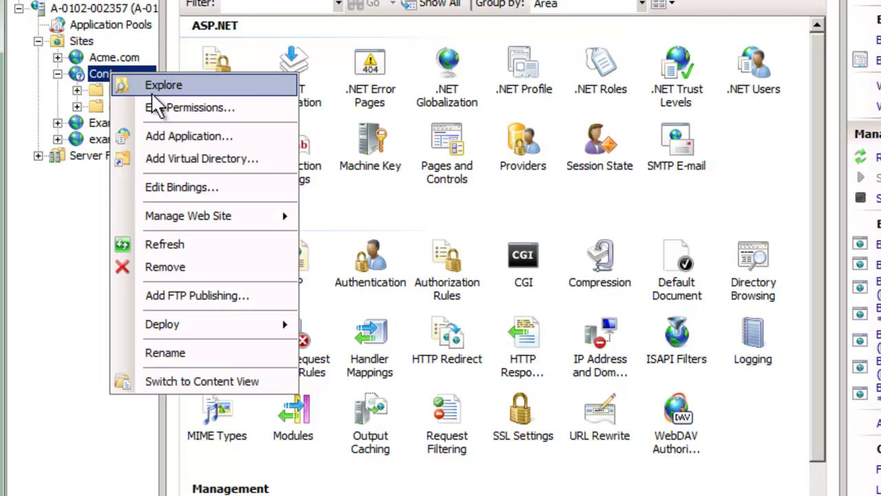
pyautogui.click(189, 111)
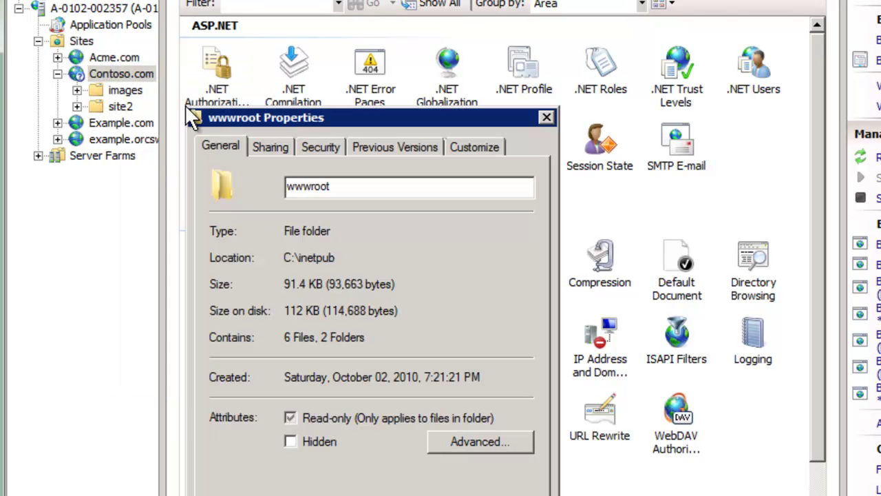
pyautogui.click(311, 147)
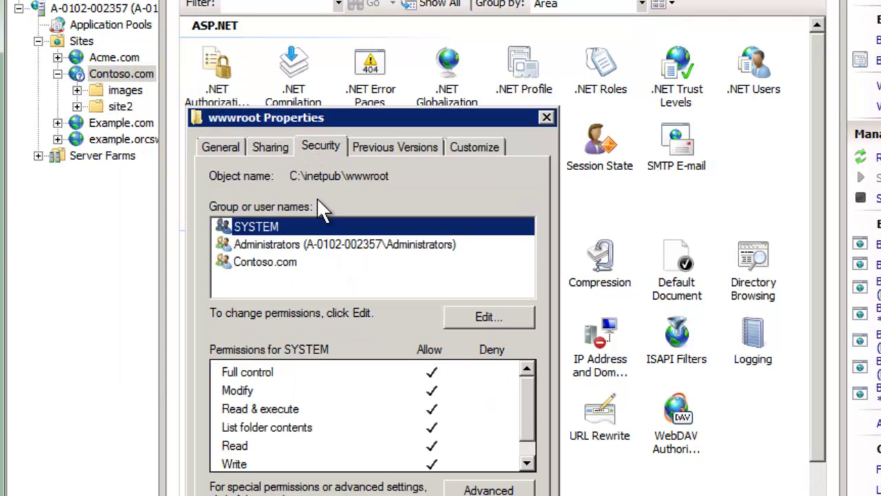
pyautogui.click(293, 246)
pyautogui.click(297, 263)
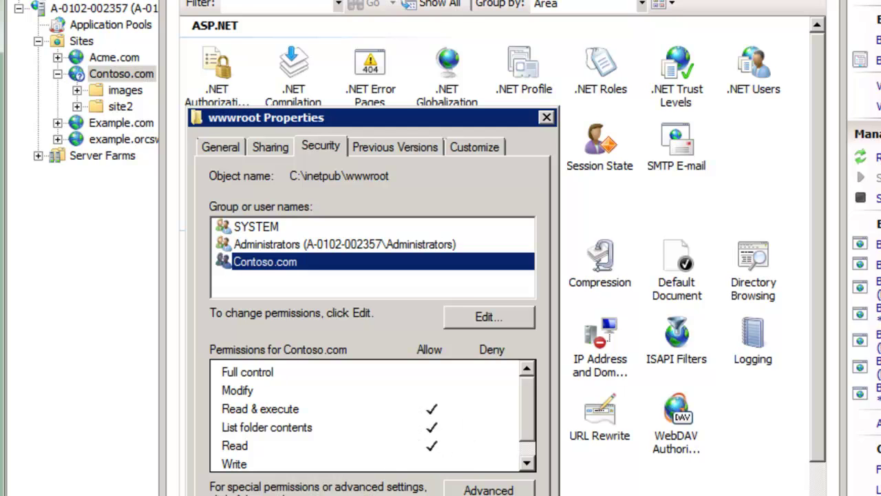
pyautogui.press('Escape')
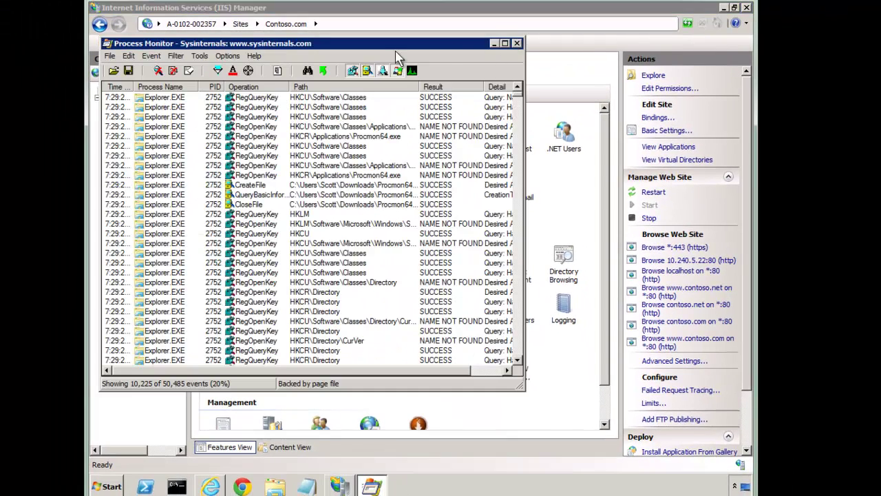
# Close Process Monitor and load sysinternals.com in Chrome
pyautogui.click(518, 43)
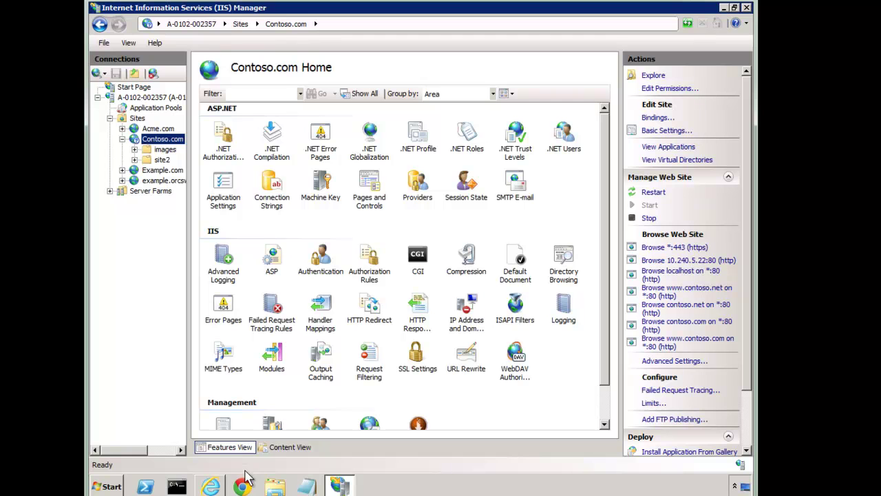
pyautogui.click(214, 487)
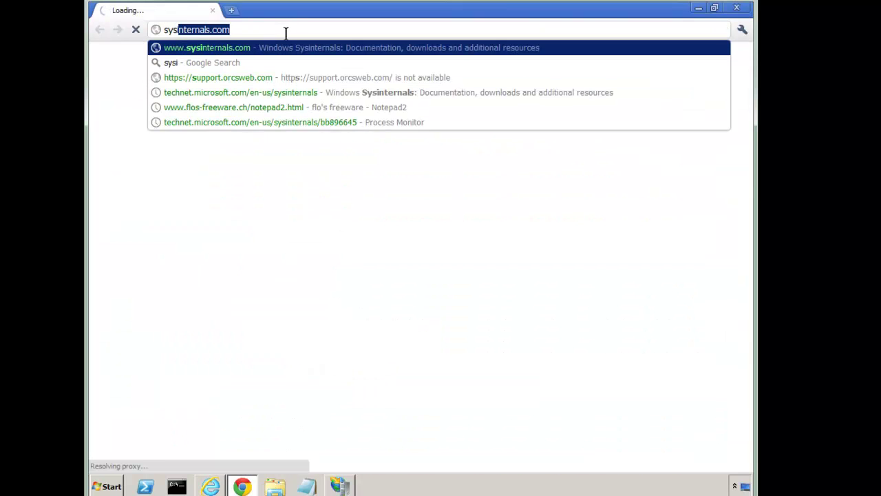
pyautogui.press('Return')
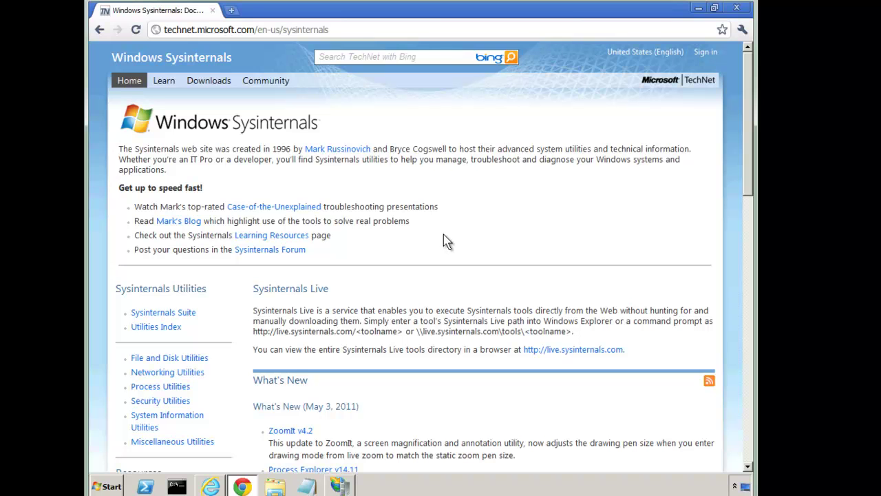
# Open Process Monitor from Top 10 Downloads and scroll to its Download section
pyautogui.scroll(-2, 443, 234)
pyautogui.scroll(-1, 443, 234)
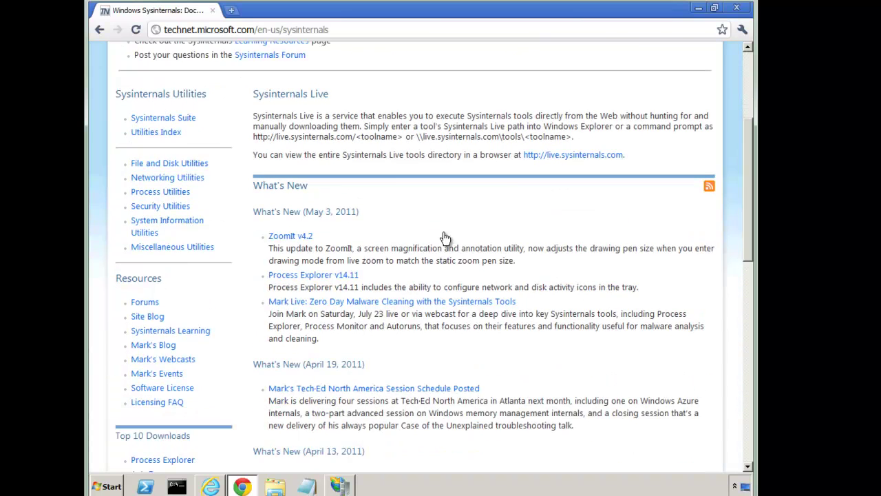
pyautogui.scroll(-2, 443, 234)
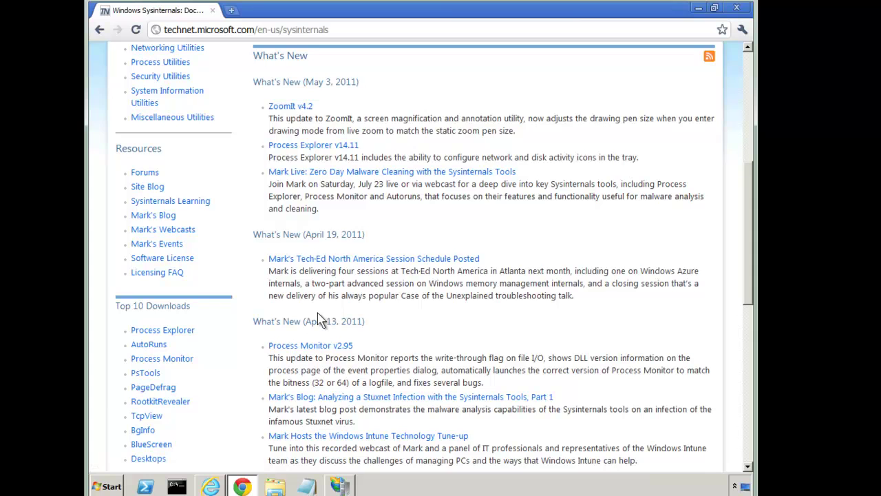
pyautogui.scroll(-2, 320, 313)
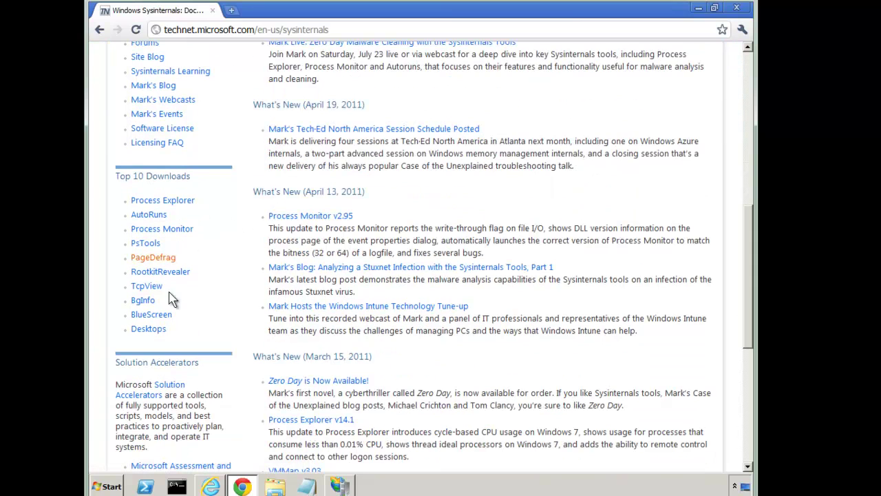
pyautogui.click(174, 233)
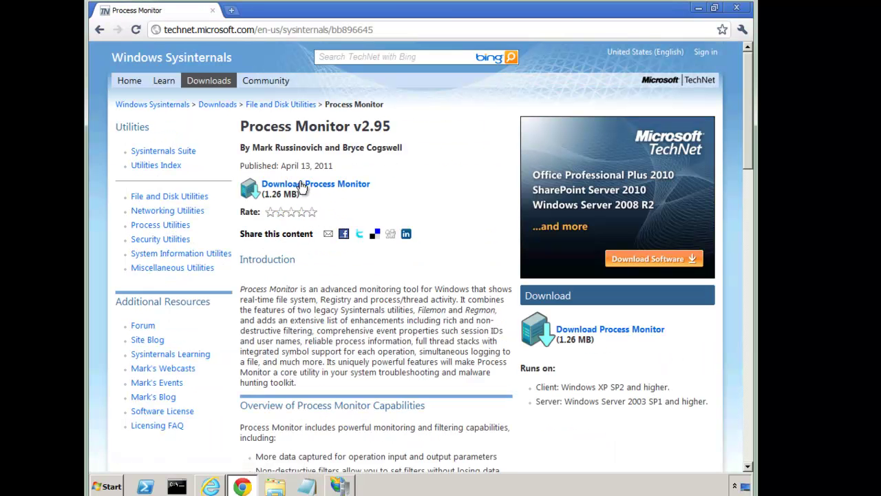
pyautogui.scroll(-3, 356, 329)
pyautogui.scroll(-5, 355, 329)
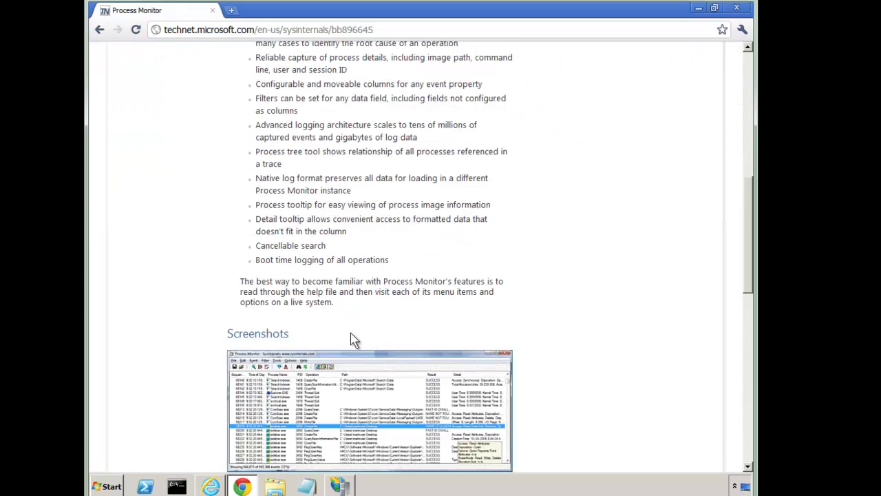
pyautogui.scroll(-3, 354, 337)
pyautogui.scroll(-5, 353, 338)
pyautogui.scroll(-4, 353, 335)
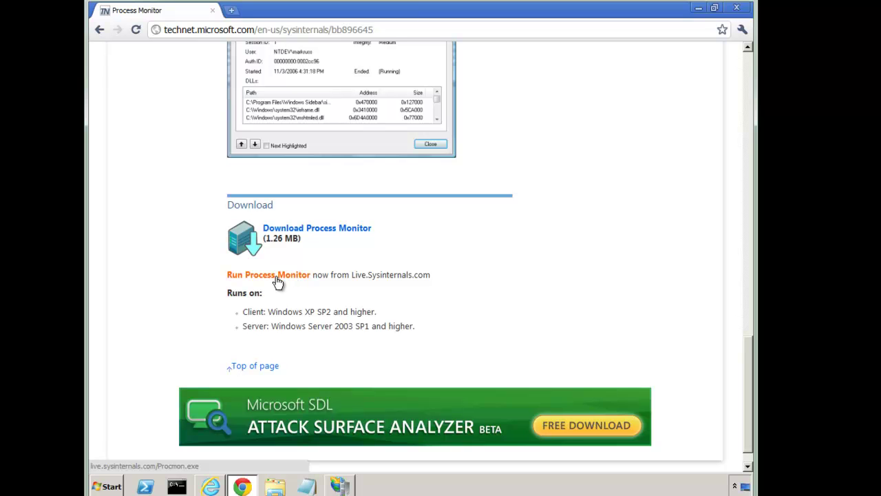
# Run Procmon.exe directly from Live.Sysinternals and confirm launching it
pyautogui.click(278, 275)
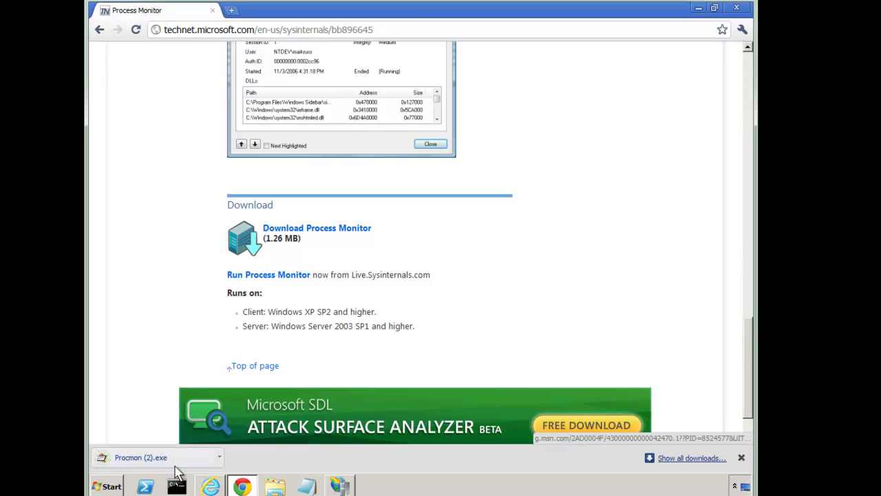
pyautogui.click(178, 460)
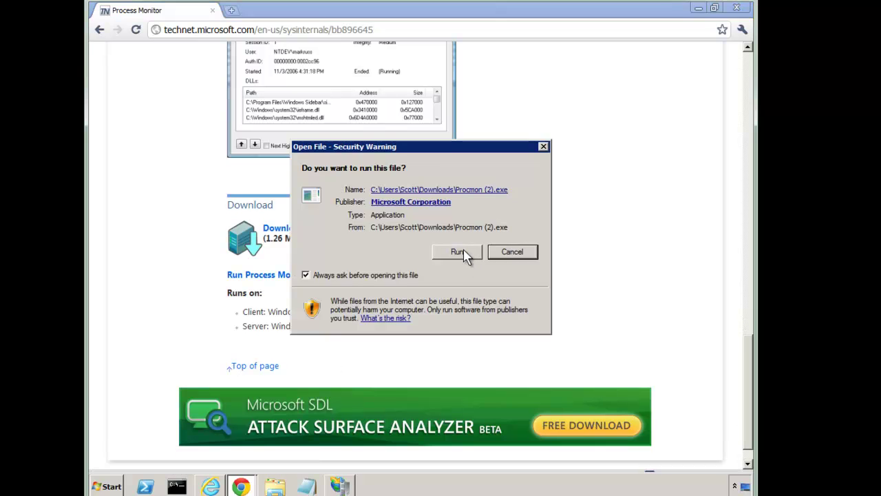
pyautogui.click(458, 252)
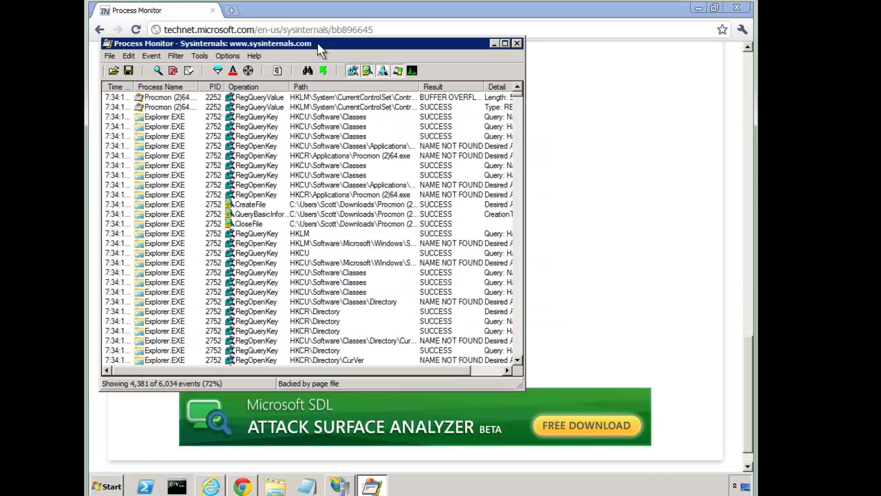
# Stop capturing, clear all events, and minimize Chrome to reveal the 401.3 error page
pyautogui.click(158, 70)
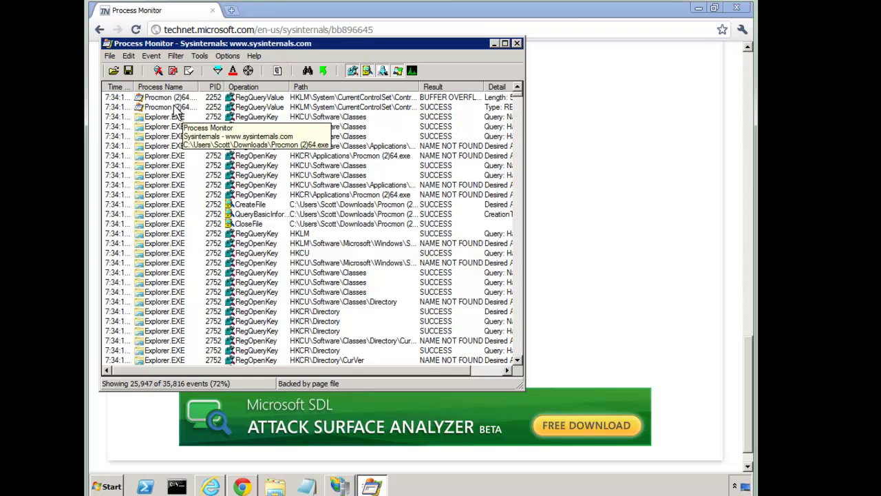
pyautogui.click(159, 71)
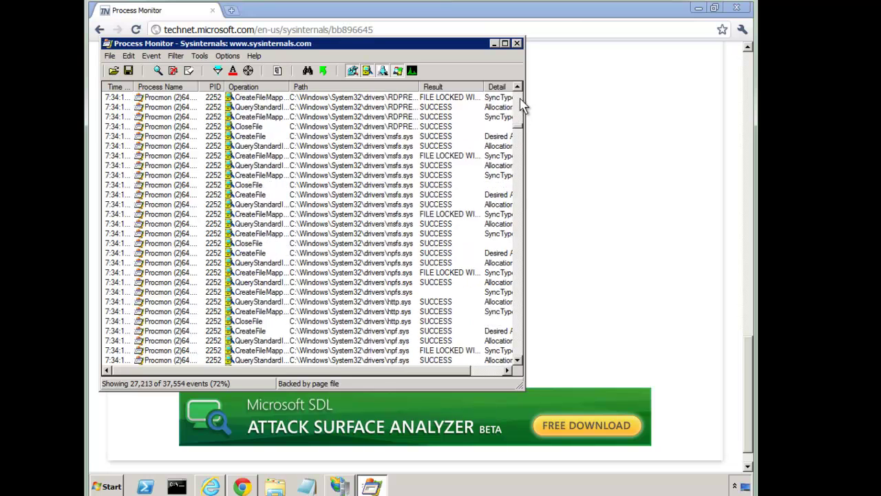
pyautogui.click(158, 71)
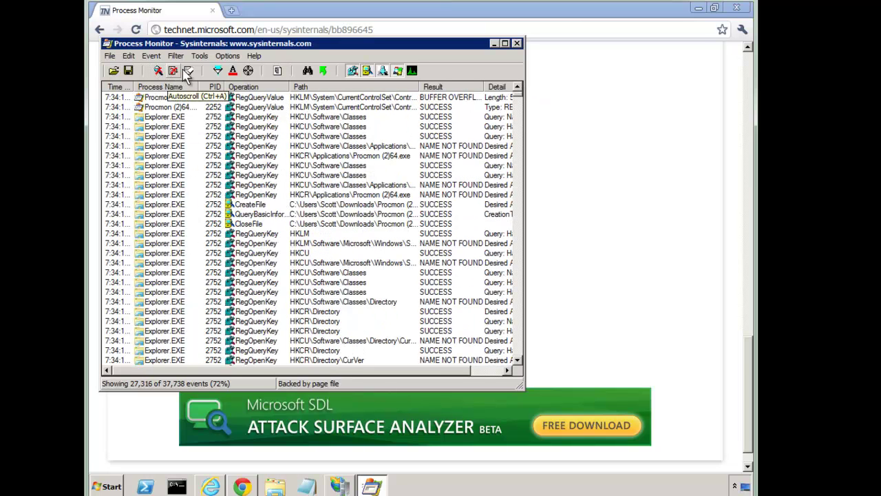
pyautogui.click(188, 72)
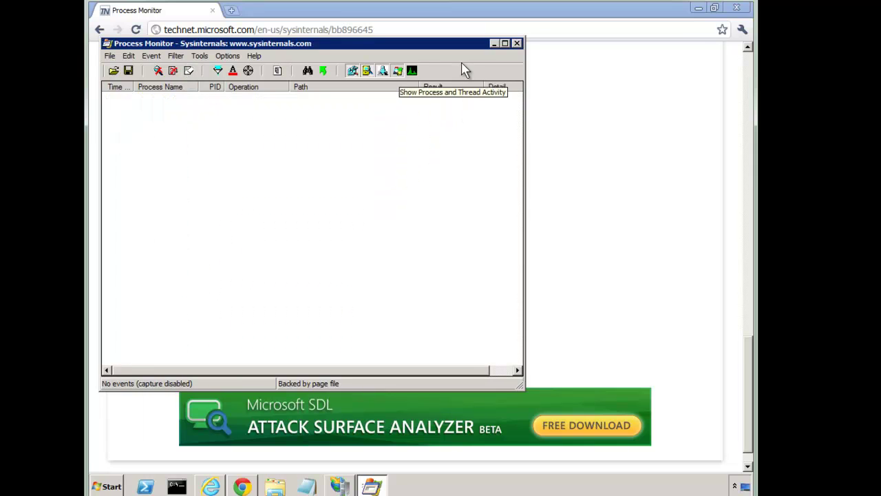
pyautogui.click(700, 9)
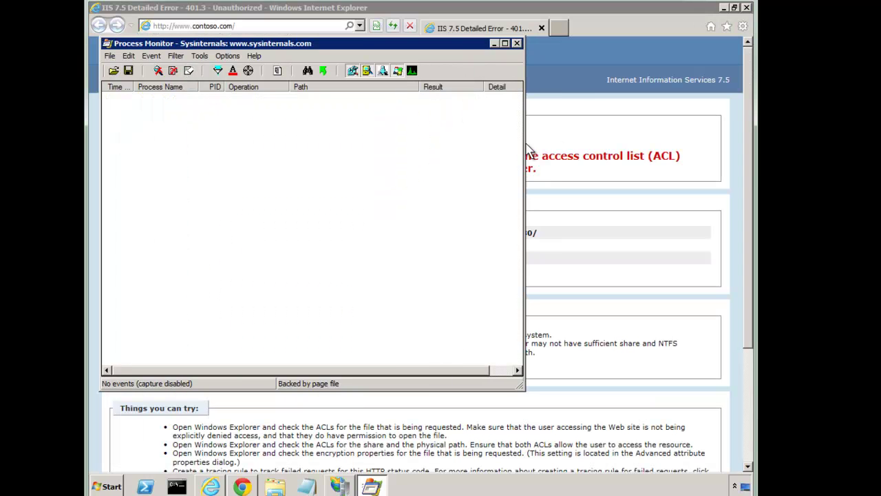
# Start capturing, refresh the Contoso.com page with F5 in Internet Explorer, then return to Process Monitor
pyautogui.click(158, 71)
pyautogui.click(583, 33)
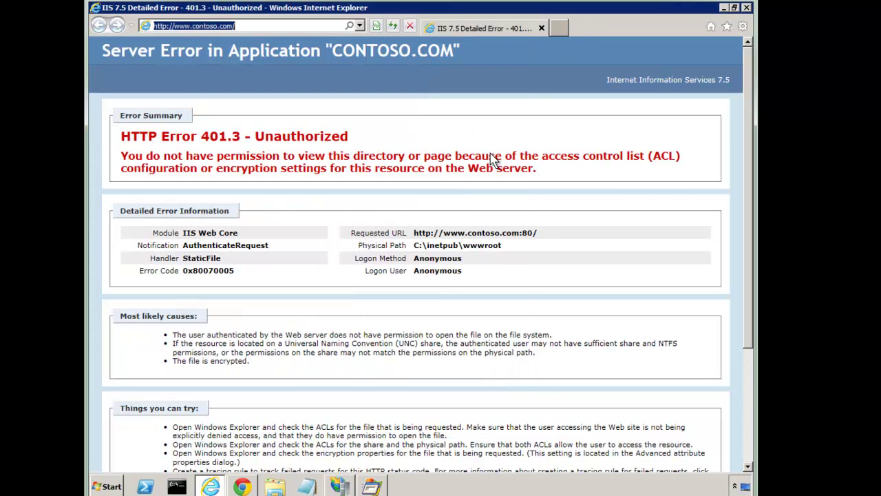
pyautogui.press('F5')
pyautogui.click(383, 487)
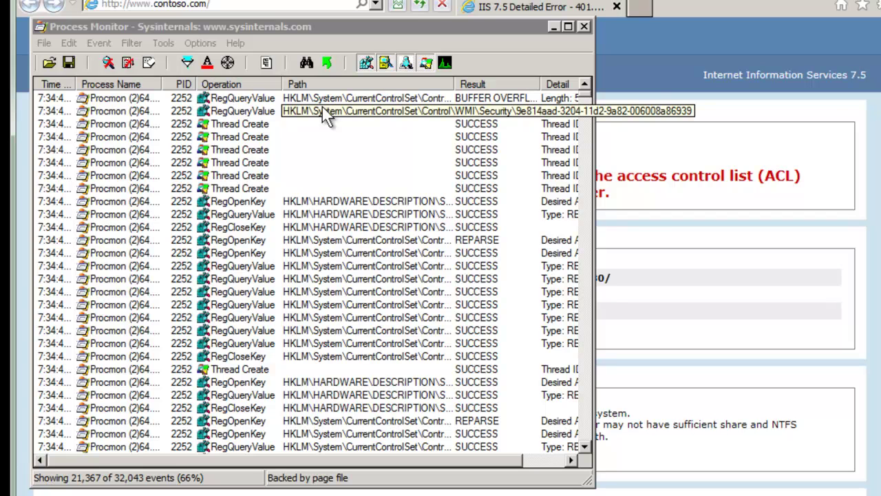
# Search the captured events for 'denied'
pyautogui.click(272, 115)
pyautogui.hotkey('ctrl', 'f')
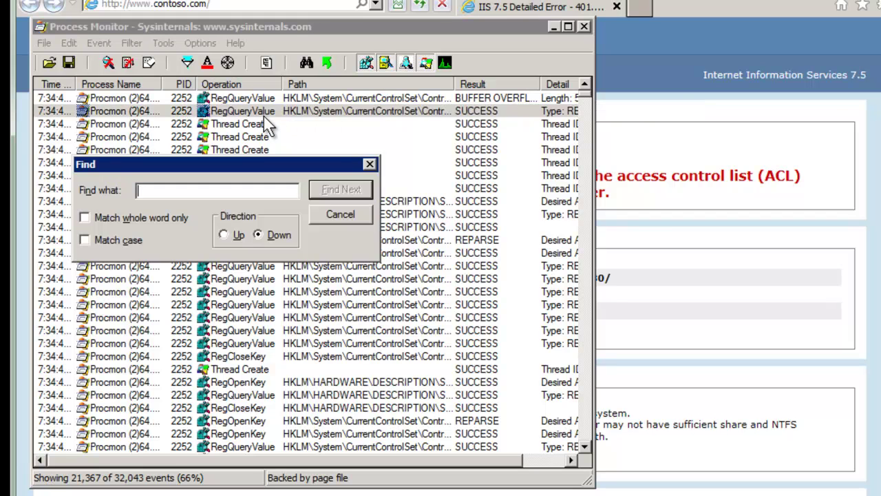
pyautogui.write('denie')
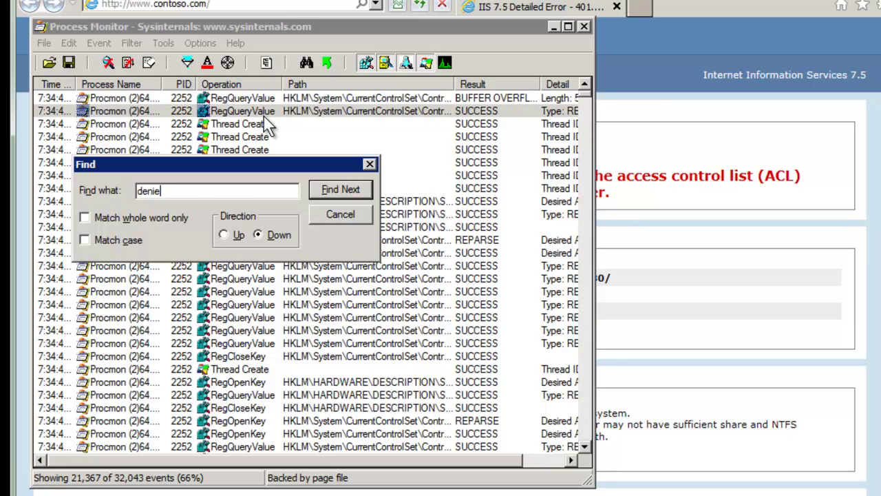
pyautogui.write('d')
pyautogui.press('Return')
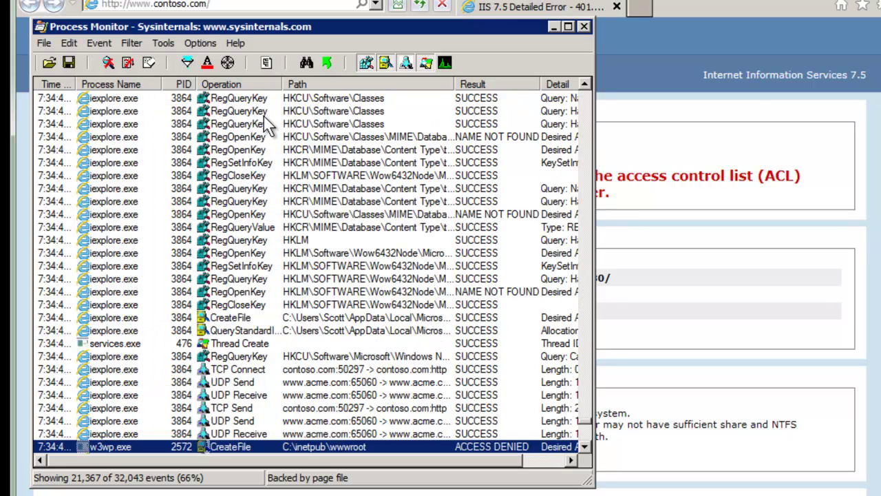
pyautogui.scroll(-1, 413, 147)
pyautogui.scroll(-1, 427, 196)
pyautogui.scroll(-2, 427, 196)
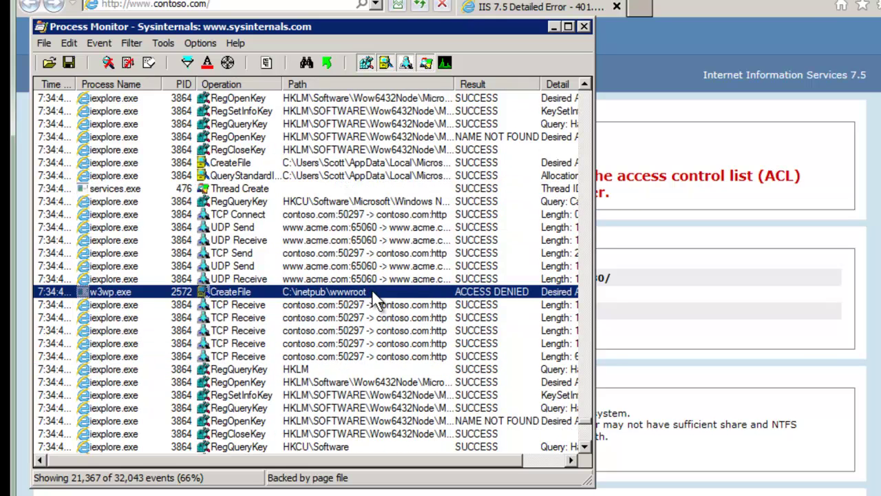
pyautogui.moveTo(474, 459); pyautogui.dragTo(547, 459)
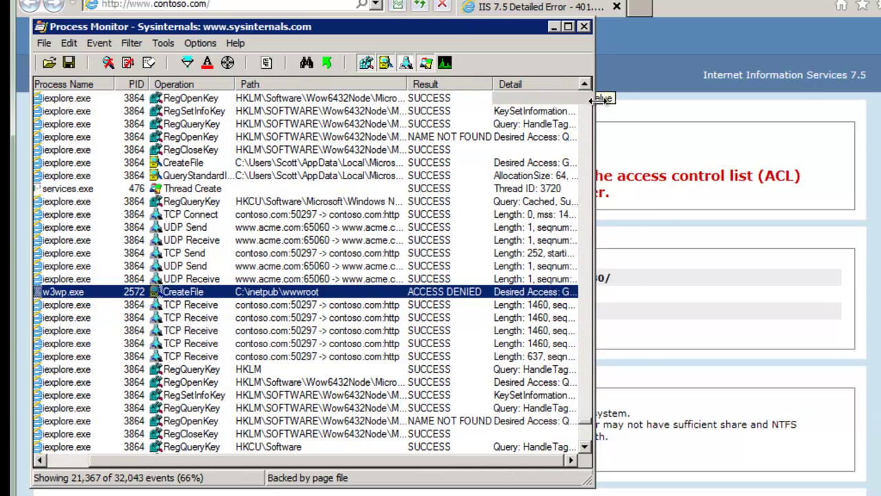
# Widen the window, find the next 'denied' event, and widen the Detail column to read it
pyautogui.moveTo(592, 100); pyautogui.dragTo(795, 138)
pyautogui.click(482, 138)
pyautogui.scroll(6, 427, 219)
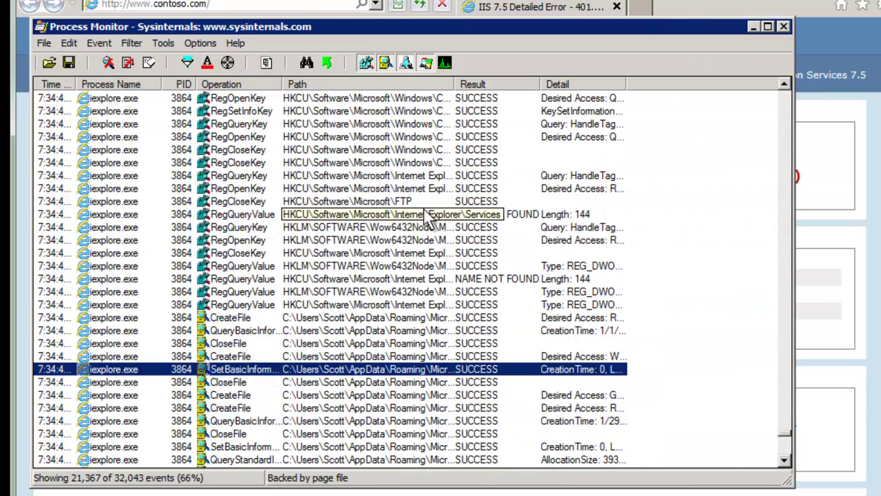
pyautogui.scroll(10, 428, 217)
pyautogui.click(420, 203)
pyautogui.hotkey('ctrl', 'f')
pyautogui.write('denied')
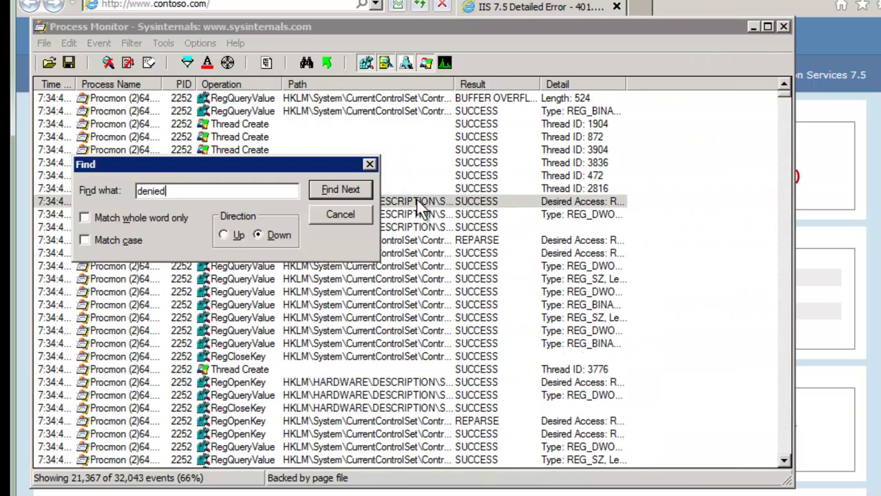
pyautogui.press('Return')
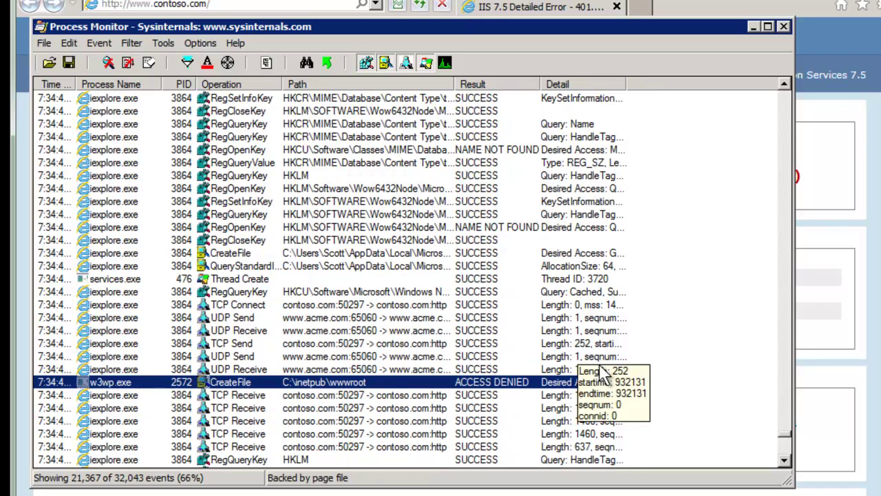
pyautogui.moveTo(626, 84); pyautogui.dragTo(747, 77)
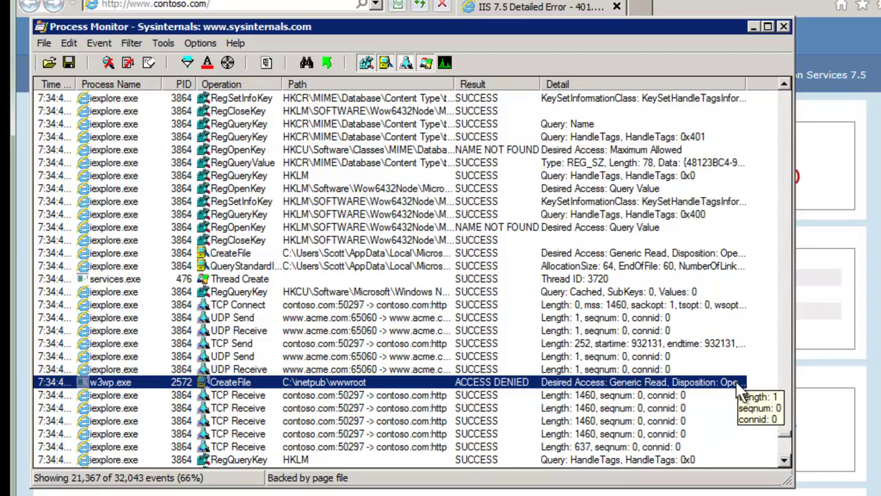
pyautogui.doubleClick(501, 381)
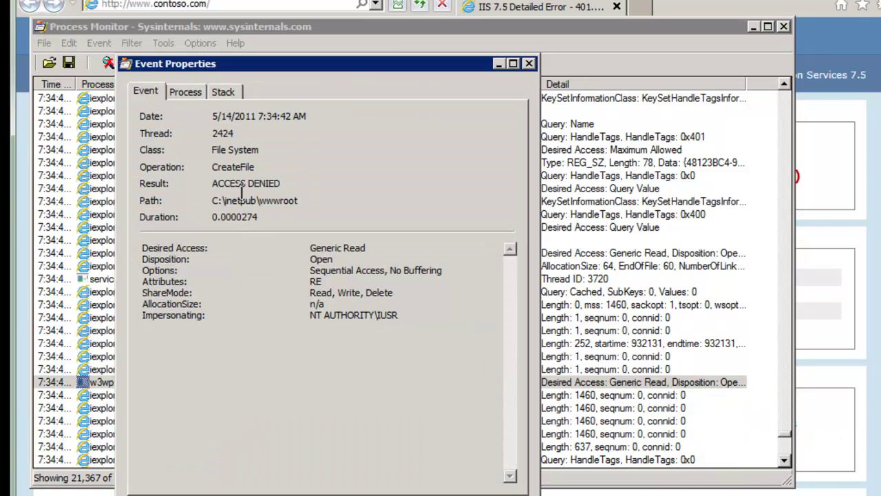
pyautogui.moveTo(295, 186); pyautogui.dragTo(201, 185)
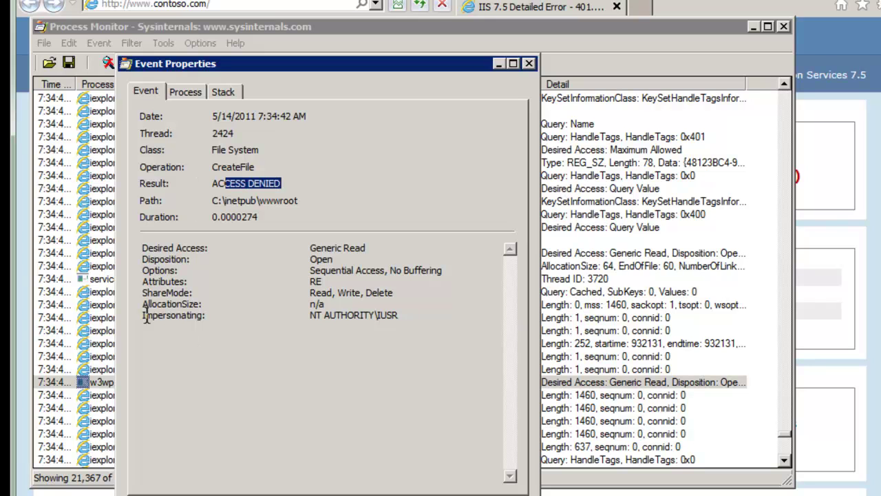
pyautogui.moveTo(145, 315)
pyautogui.mouseDown()
pyautogui.moveTo(393, 320)
pyautogui.moveTo(307, 323)
pyautogui.mouseUp()
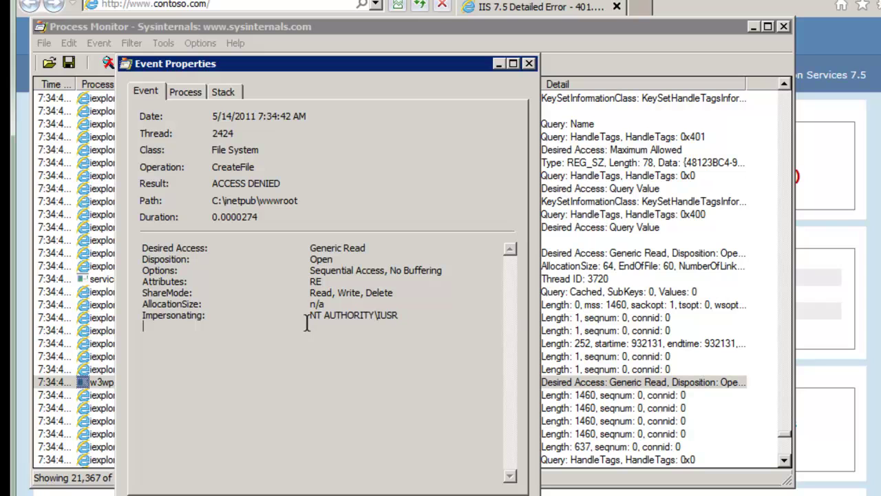
pyautogui.click(186, 92)
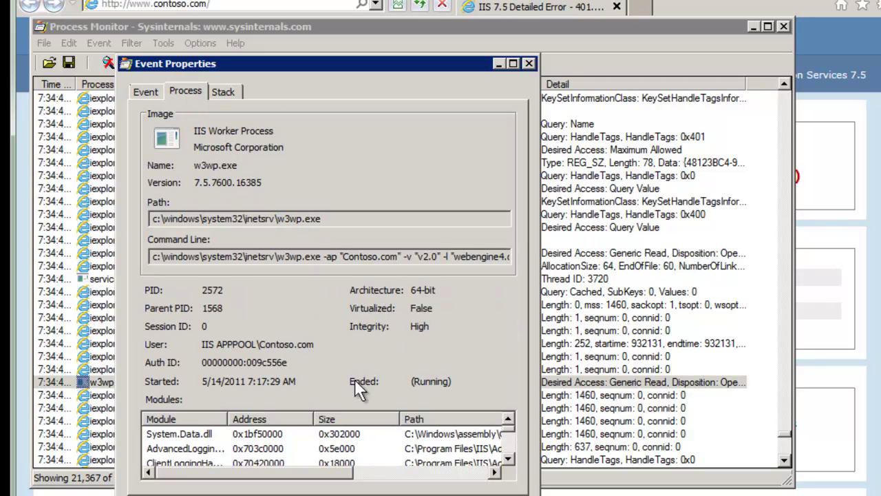
pyautogui.moveTo(314, 344); pyautogui.dragTo(202, 344)
pyautogui.click(146, 92)
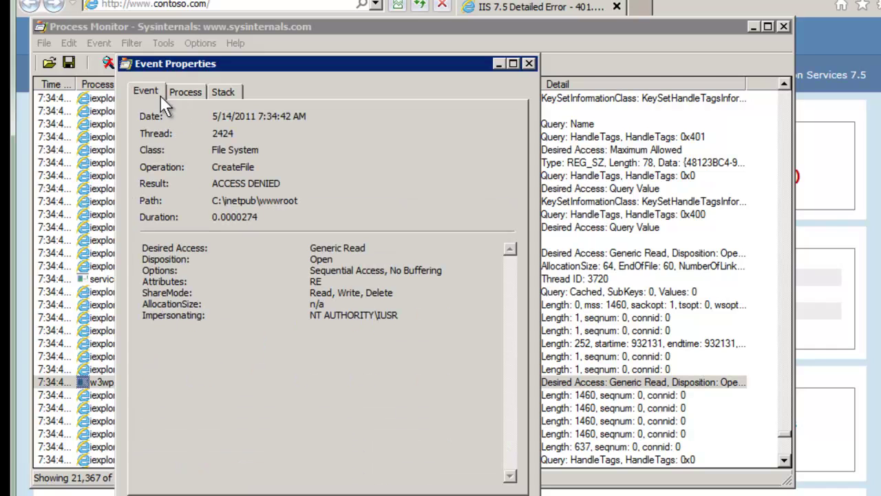
pyautogui.moveTo(402, 315); pyautogui.dragTo(309, 317)
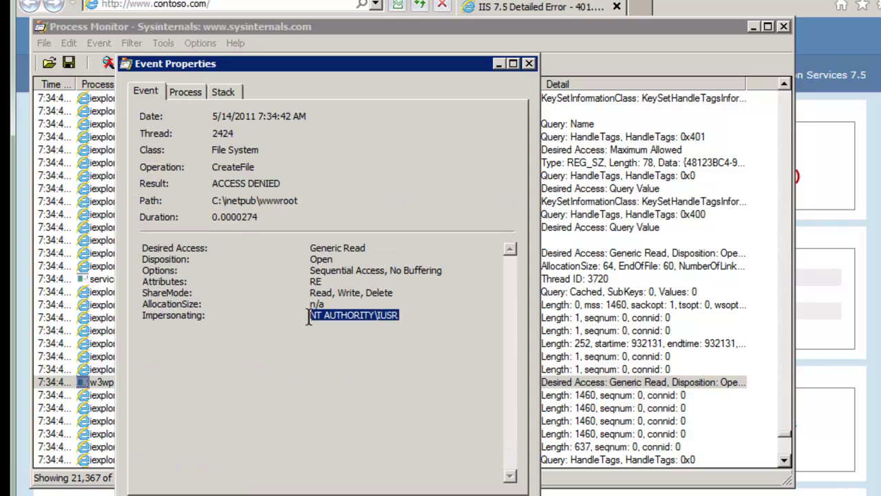
pyautogui.click(401, 314)
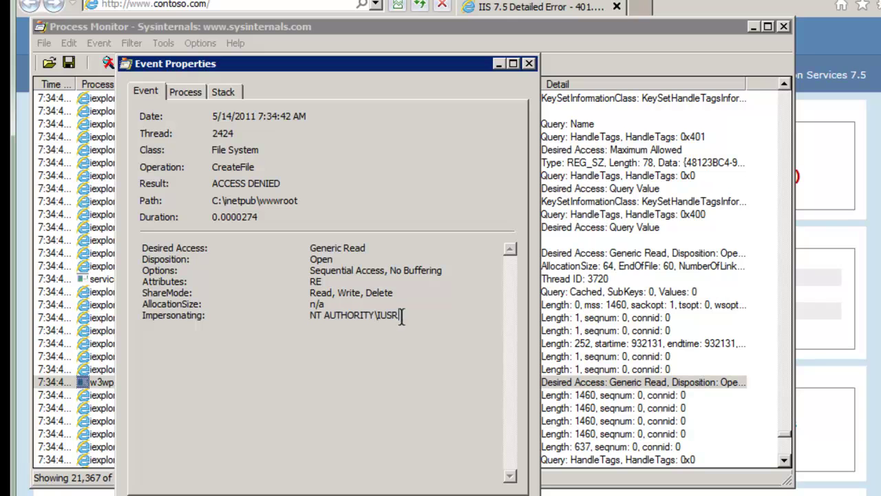
pyautogui.click(529, 63)
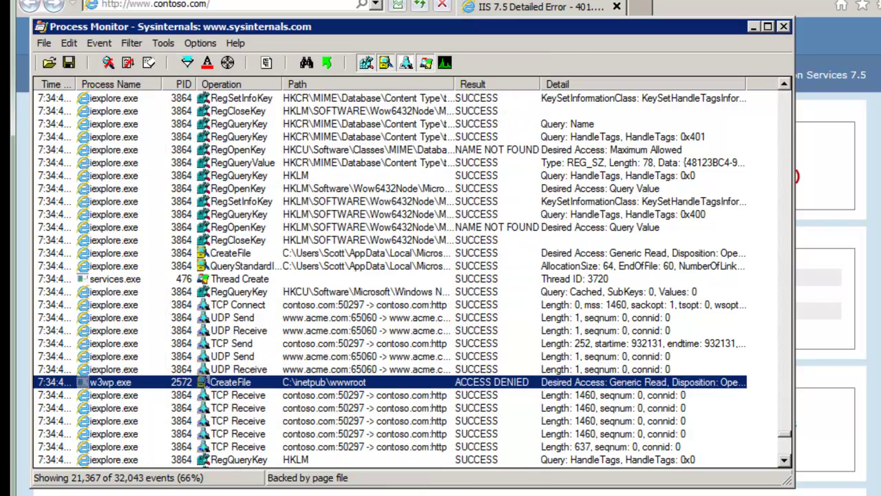
# Inspect Contoso.com's Anonymous Authentication, confirming its identity is the specific user IUSR
pyautogui.hotkey('alt', 'Tab')
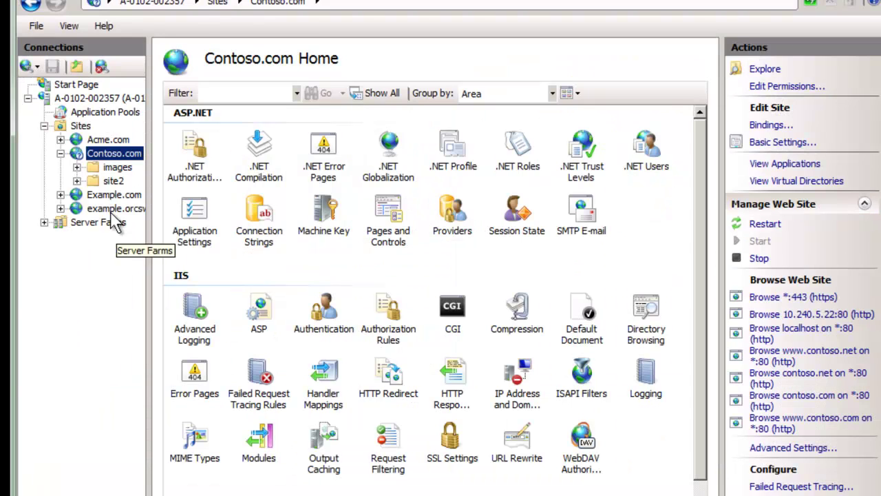
pyautogui.doubleClick(315, 317)
pyautogui.click(247, 126)
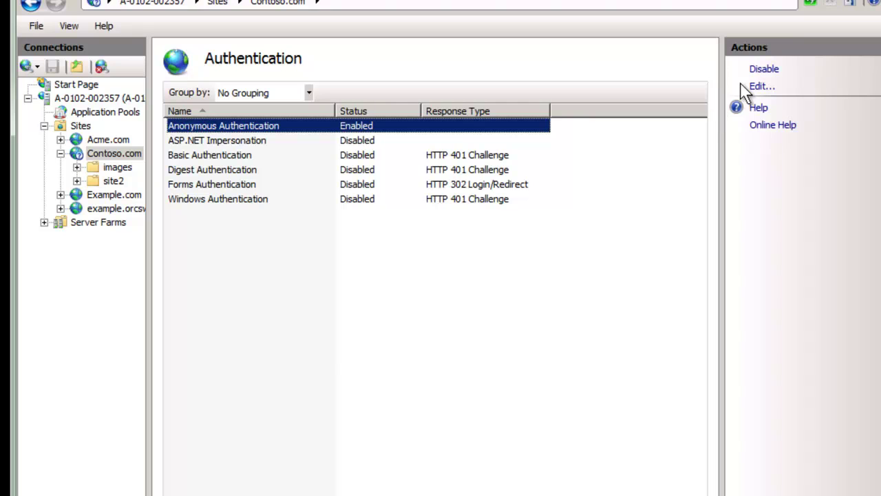
pyautogui.click(759, 87)
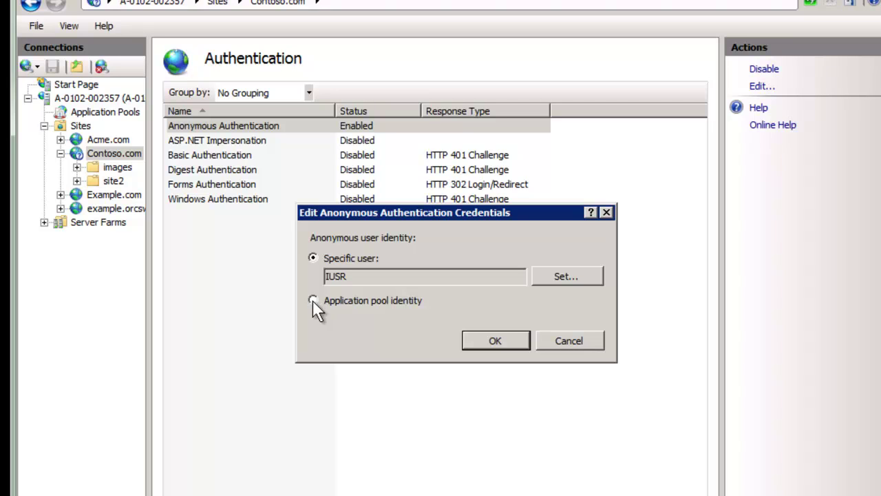
pyautogui.click(575, 343)
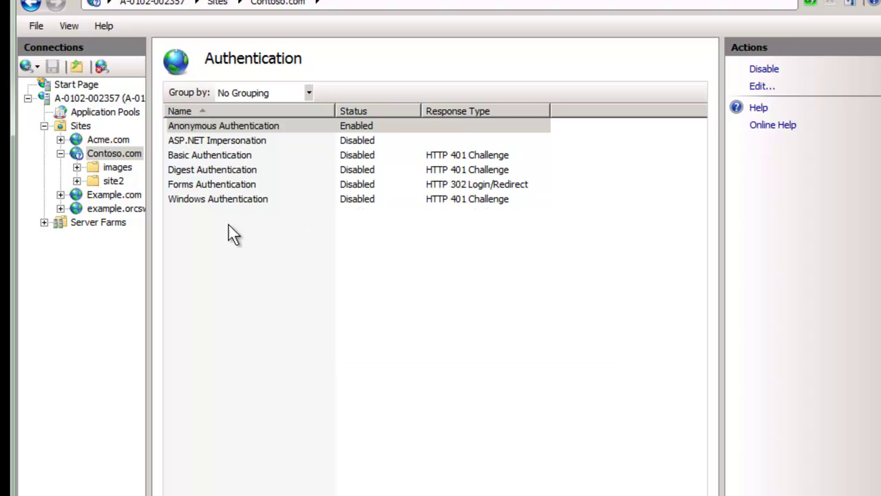
# Add IUSR to the wwwroot folder's security with Read & execute allowed, and save
pyautogui.rightClick(121, 165)
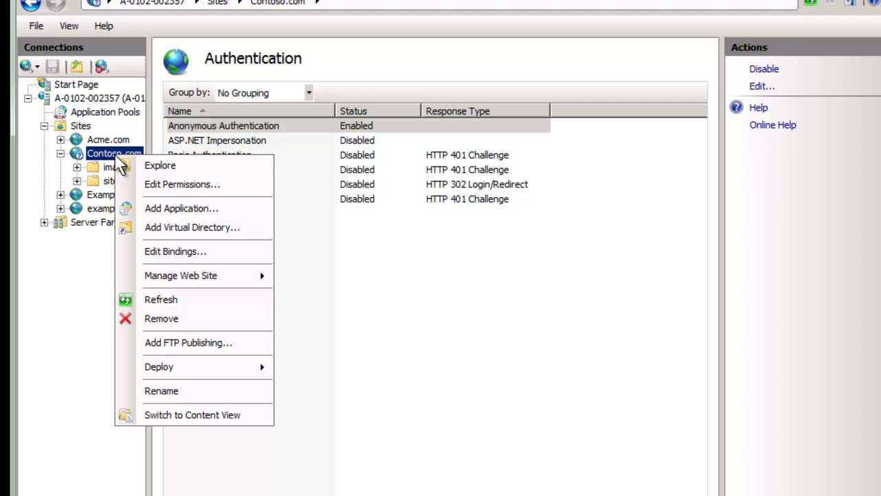
pyautogui.click(176, 183)
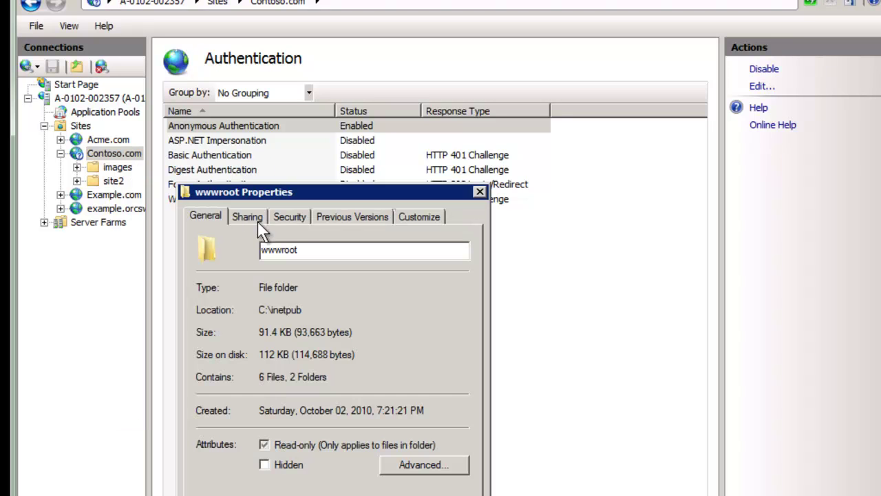
pyautogui.click(288, 216)
pyautogui.click(430, 357)
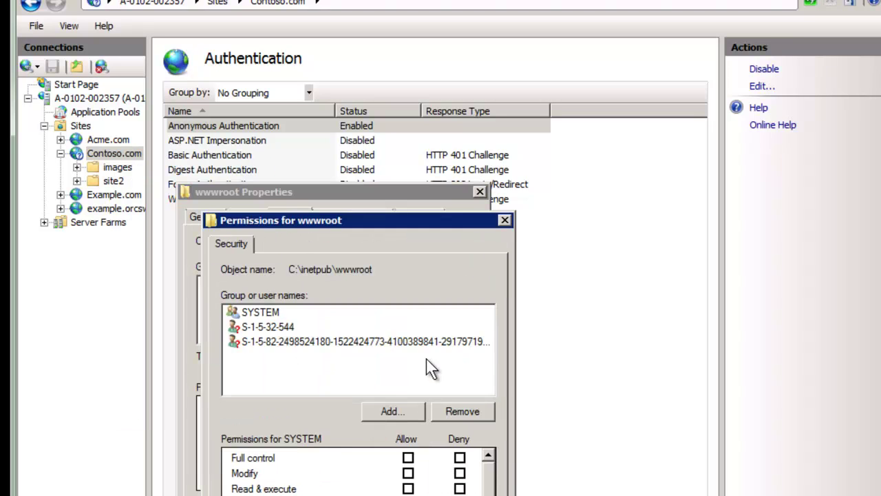
pyautogui.click(399, 405)
pyautogui.write('iu')
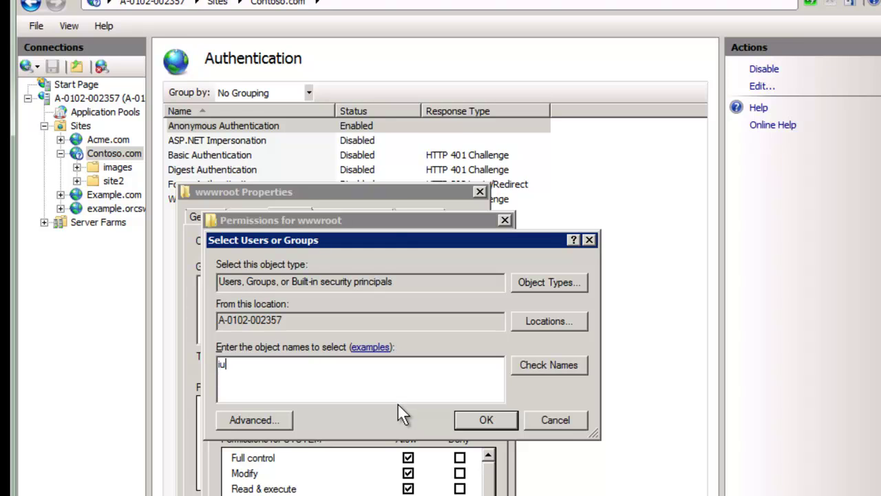
pyautogui.press('Return')
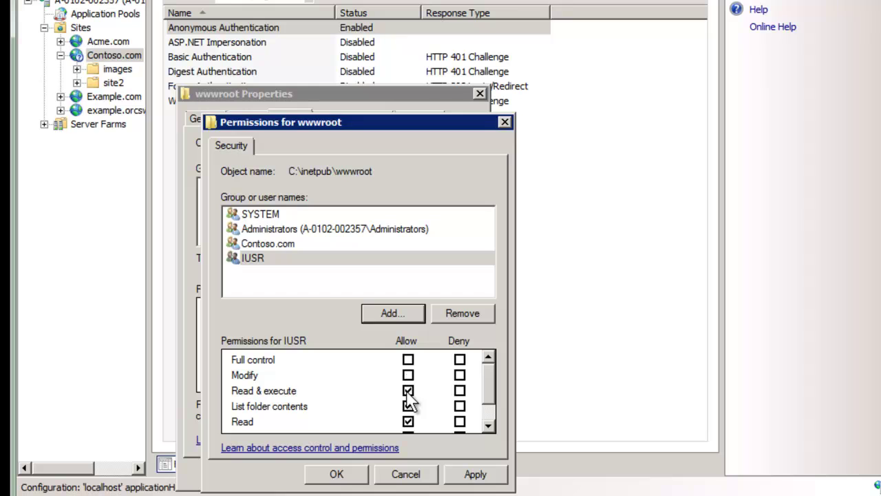
pyautogui.click(348, 475)
pyautogui.click(313, 472)
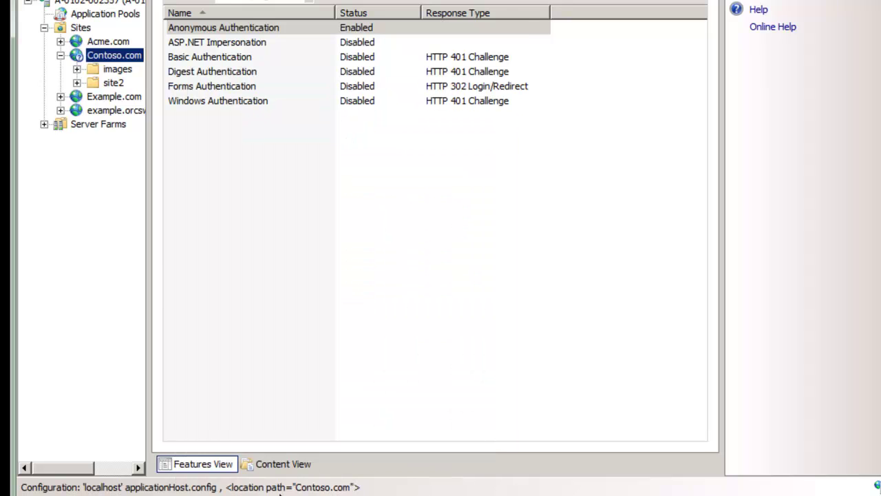
# Switch back to the contoso.com page in Internet Explorer
pyautogui.click(193, 478)
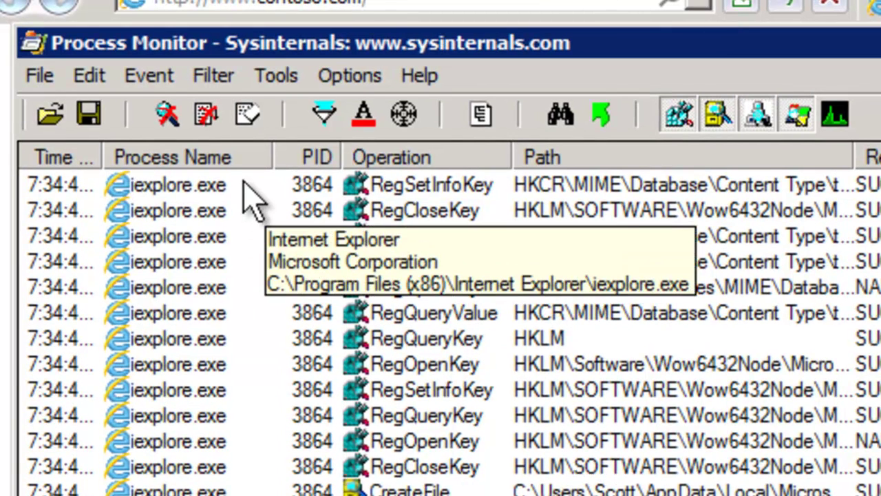
# Toggle capture on and off, then clear all events from the list
pyautogui.click(167, 116)
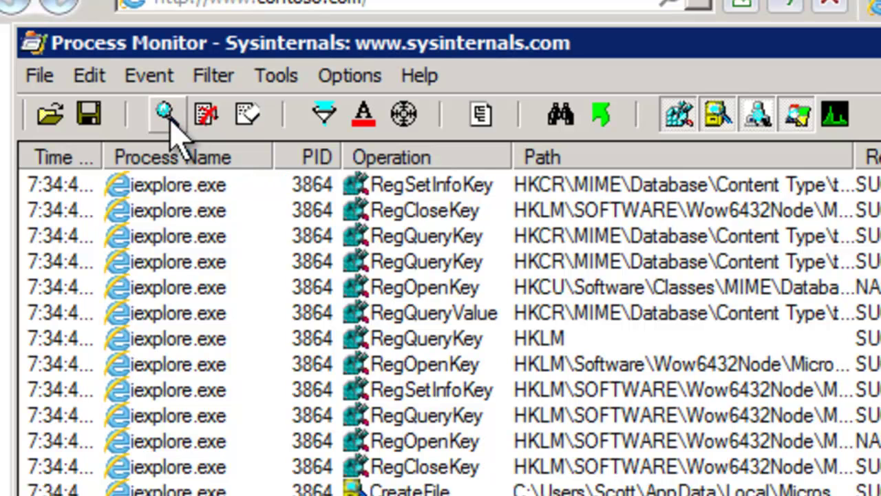
pyautogui.click(170, 124)
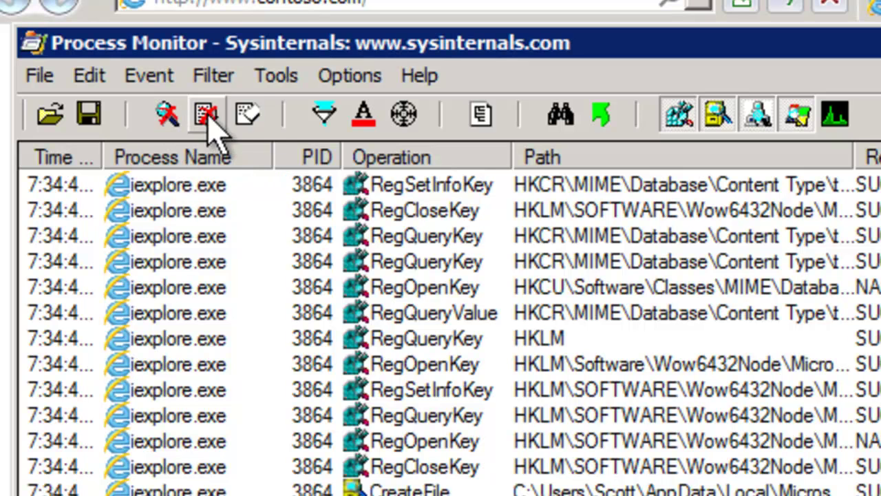
pyautogui.click(254, 117)
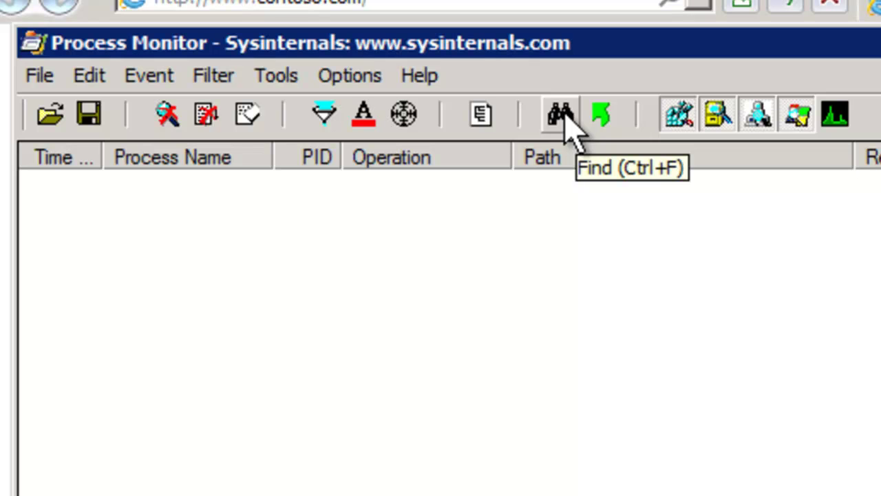
# Add a 'Process Name is w3wp.exe, Include' condition in the Filter dialog
pyautogui.click(323, 115)
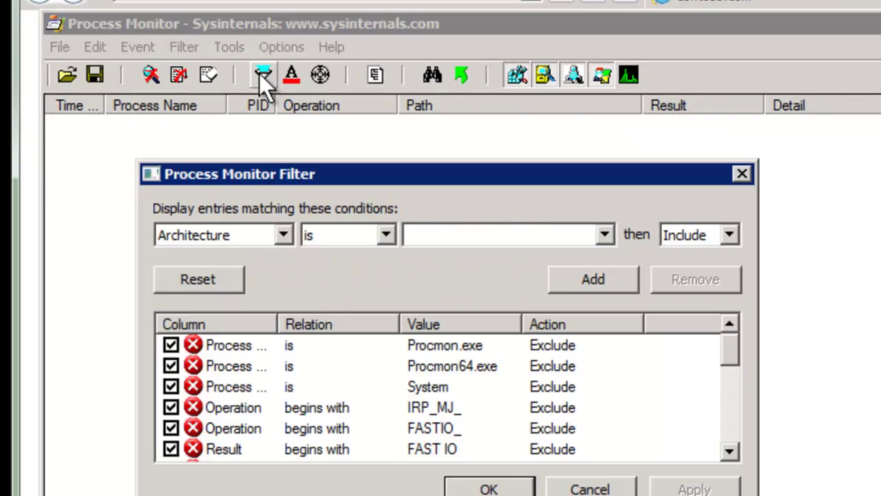
pyautogui.moveTo(317, 126); pyautogui.dragTo(406, 122)
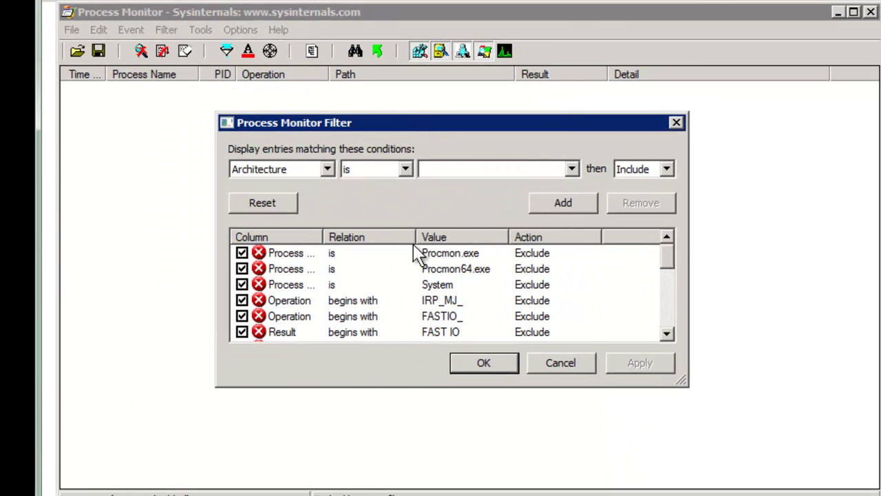
pyautogui.click(328, 170)
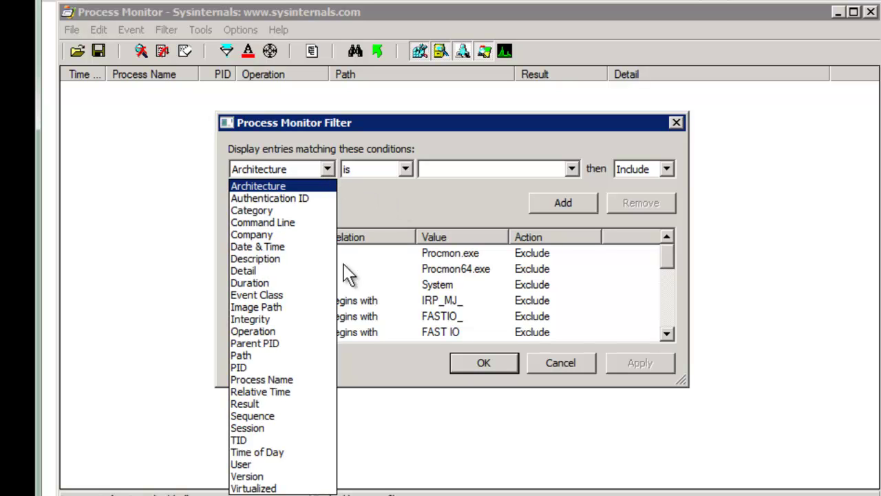
pyautogui.click(292, 383)
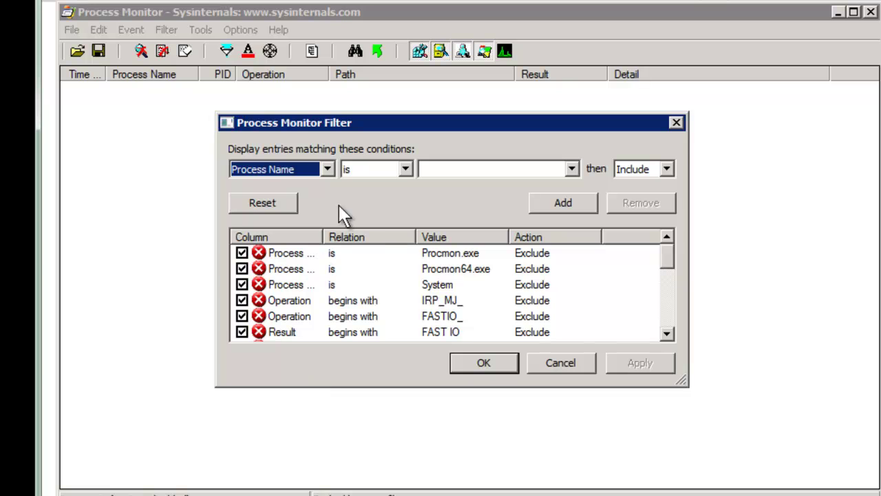
pyautogui.click(490, 168)
pyautogui.write('w3wp.exe')
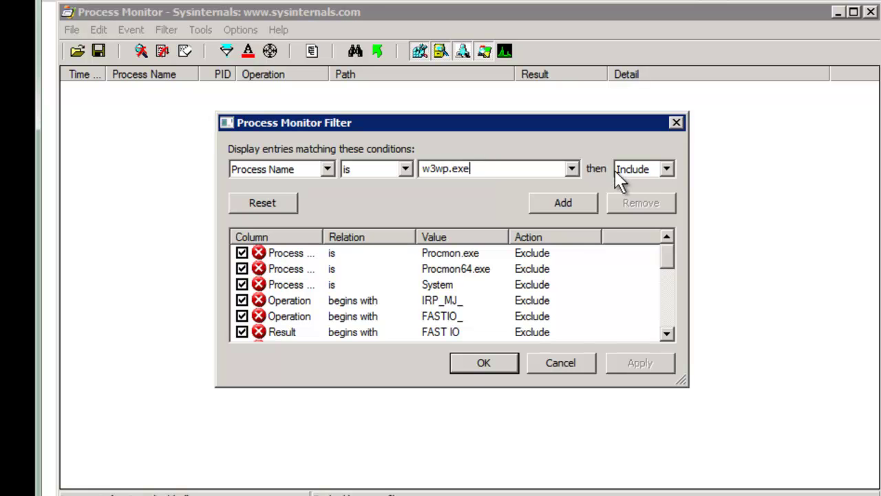
pyautogui.click(584, 203)
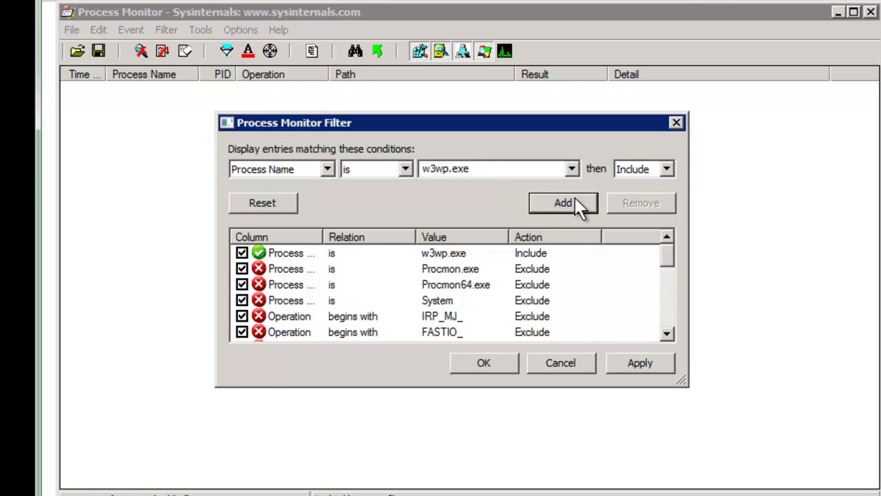
# Review the Procmon.exe and Procmon64.exe exclusions, then apply the filter with OK
pyautogui.click(438, 270)
pyautogui.scroll(-1, 478, 296)
pyautogui.scroll(-2, 478, 296)
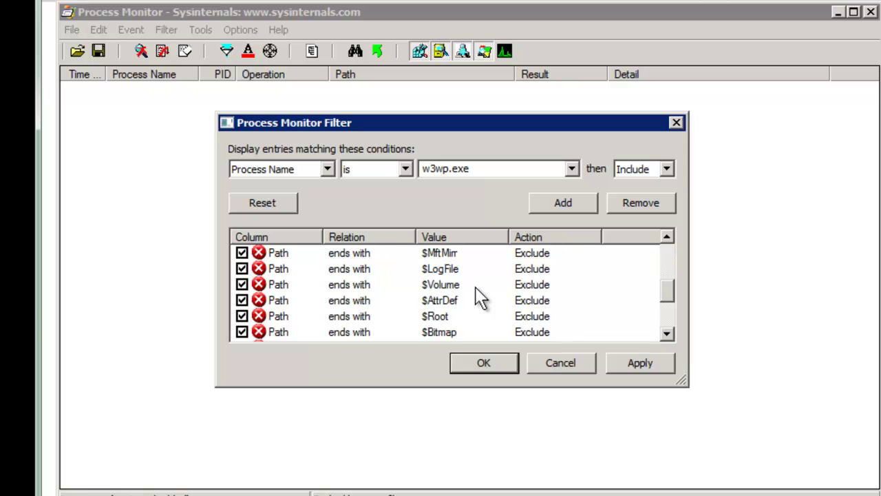
pyautogui.scroll(-2, 480, 297)
pyautogui.scroll(1, 479, 296)
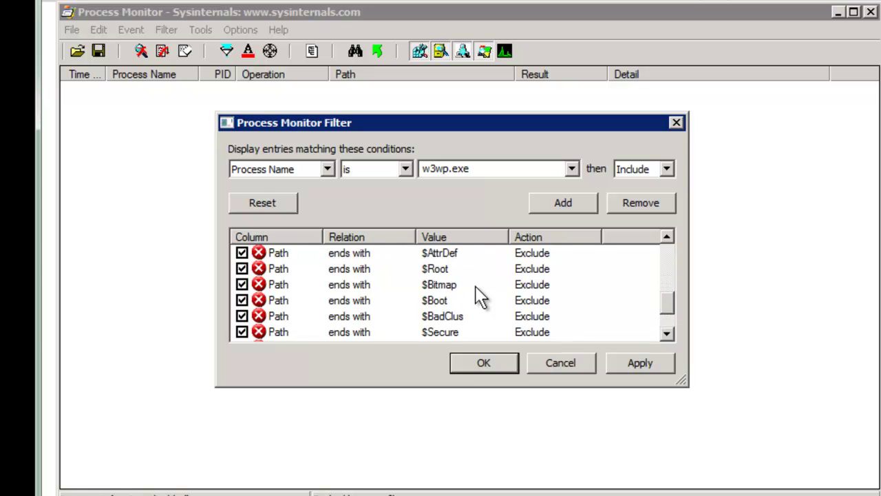
pyautogui.scroll(4, 480, 296)
pyautogui.click(466, 286)
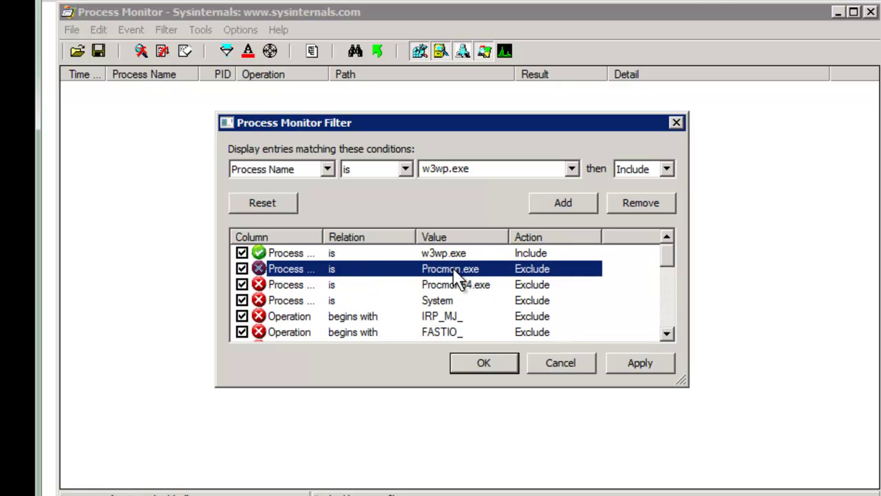
pyautogui.click(461, 283)
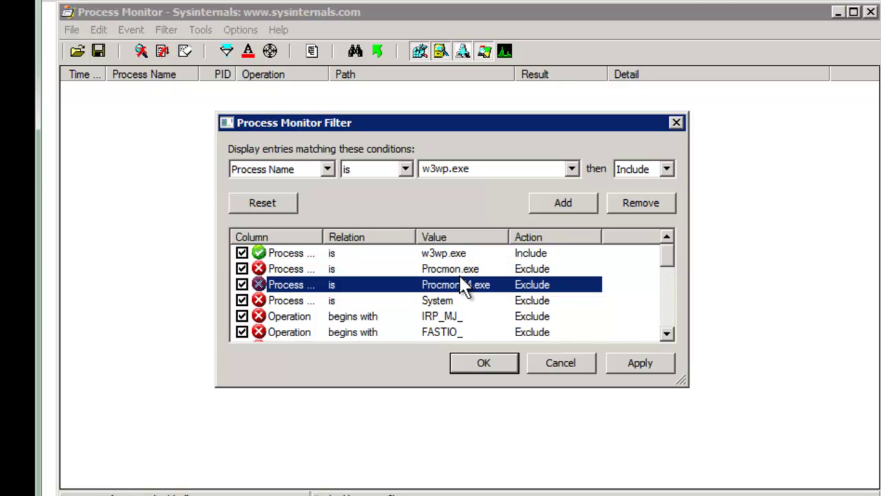
pyautogui.click(395, 255)
pyautogui.click(482, 365)
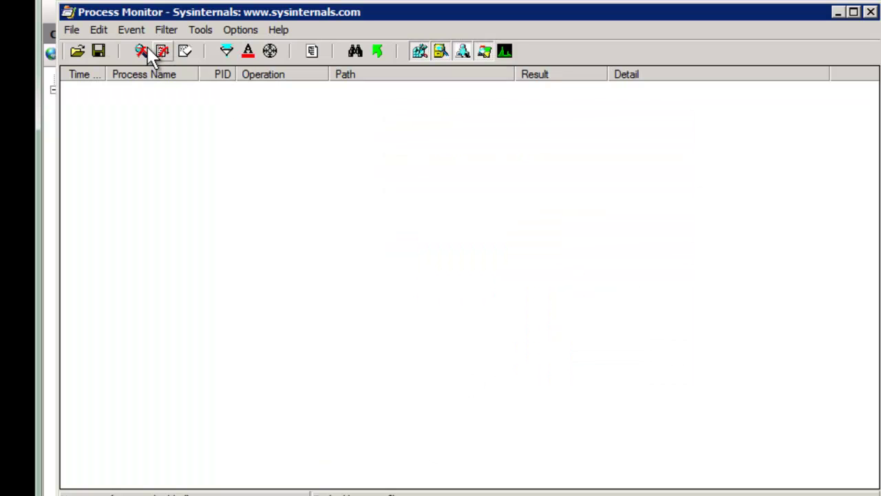
# Start capturing w3wp.exe events and widen the Path column to show full paths
pyautogui.click(141, 50)
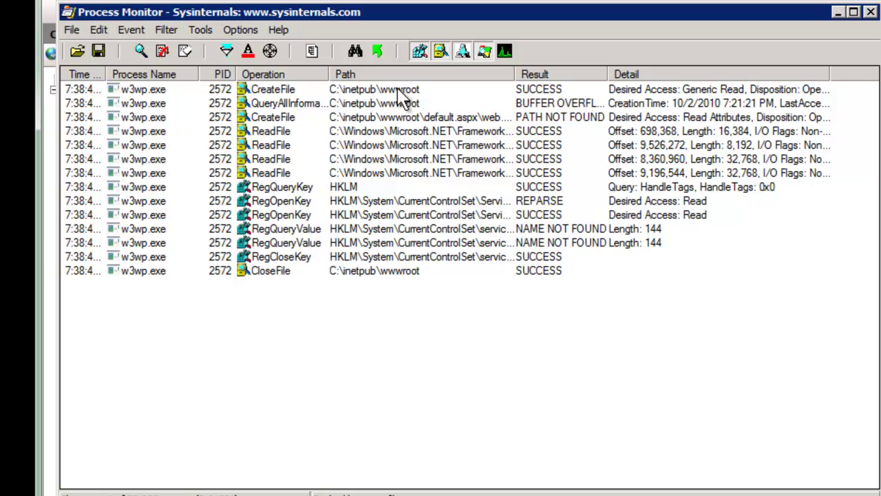
pyautogui.moveTo(514, 73); pyautogui.dragTo(618, 74)
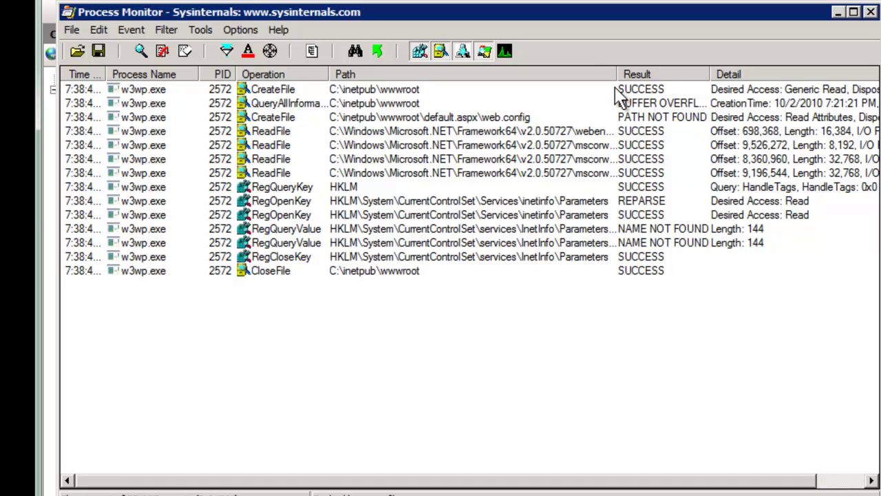
pyautogui.moveTo(618, 74); pyautogui.dragTo(712, 71)
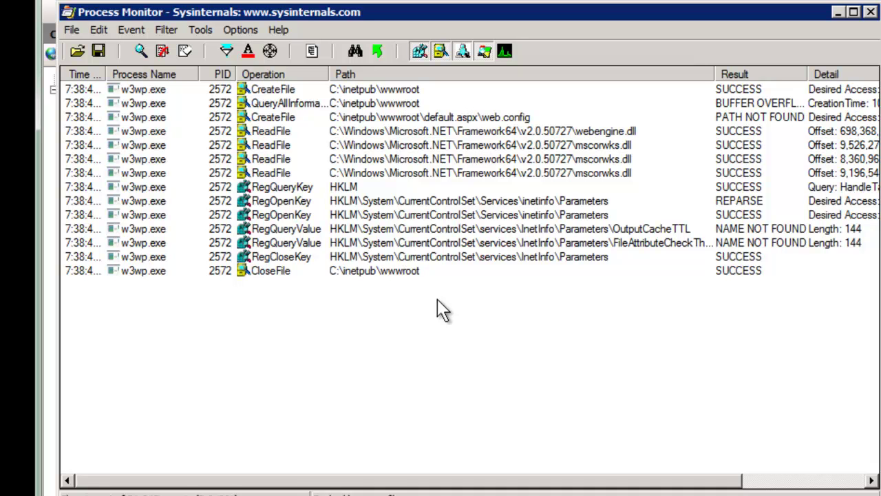
# Select the OutputCacheTTL RegQueryValue event and look over its context-menu options
pyautogui.click(739, 230)
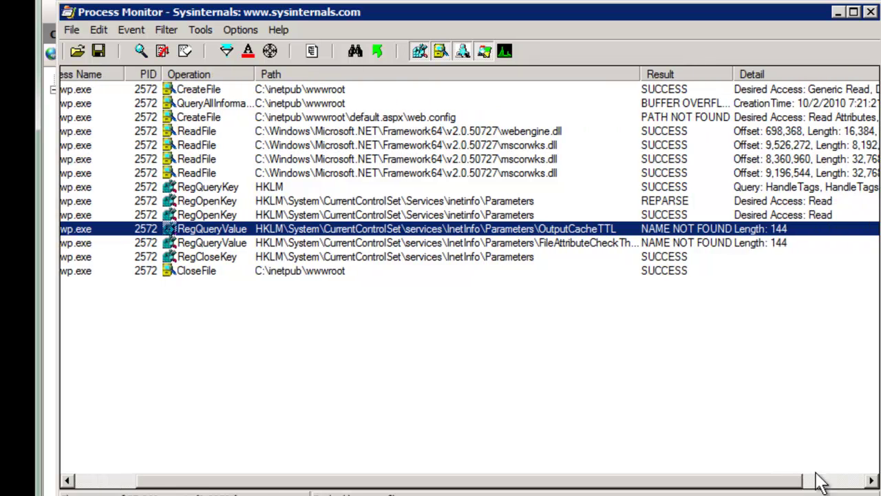
pyautogui.moveTo(735, 487); pyautogui.dragTo(867, 482)
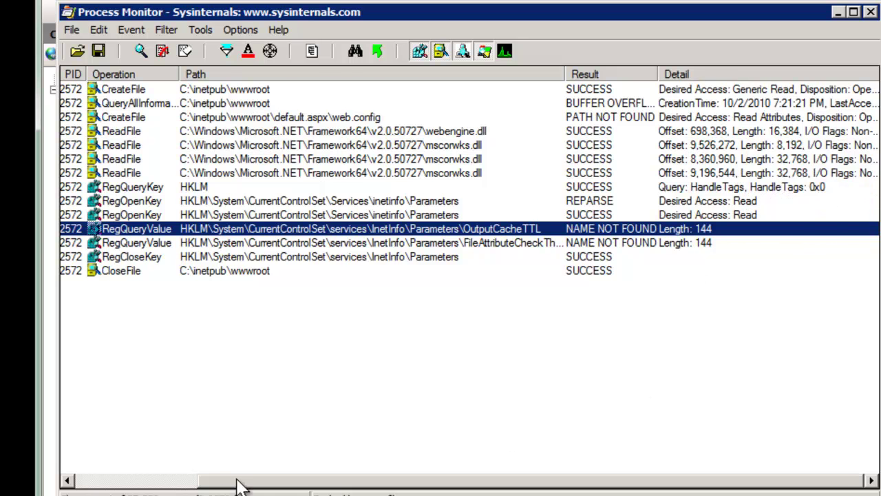
pyautogui.click(184, 481)
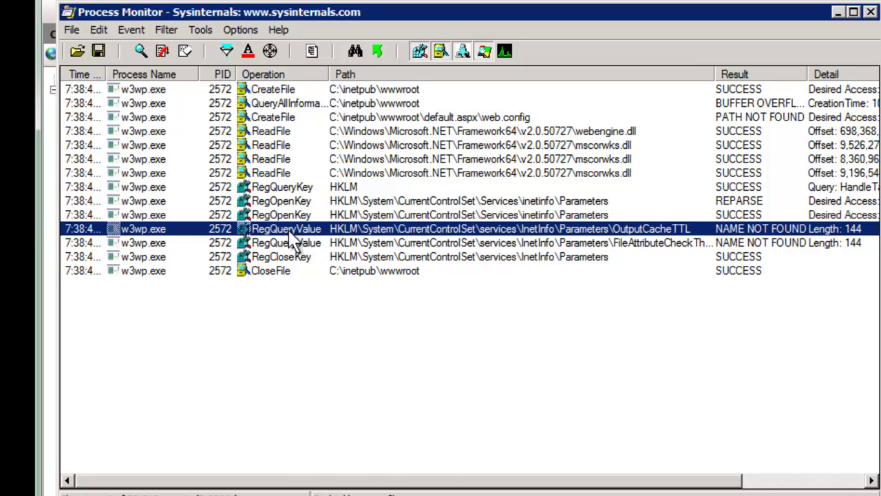
pyautogui.rightClick(288, 228)
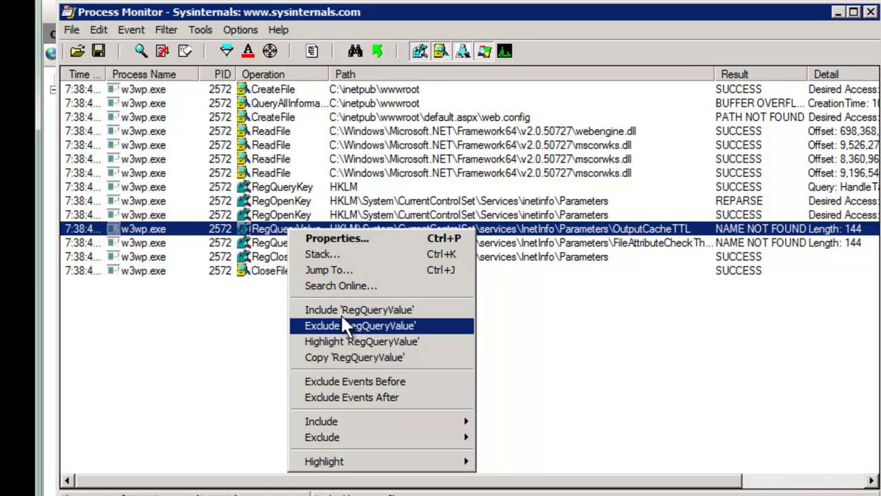
pyautogui.rightClick(222, 230)
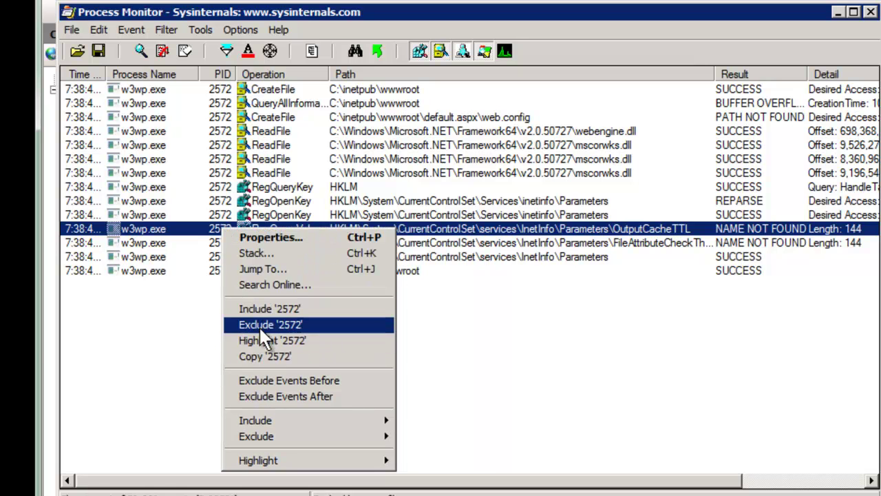
pyautogui.click(425, 241)
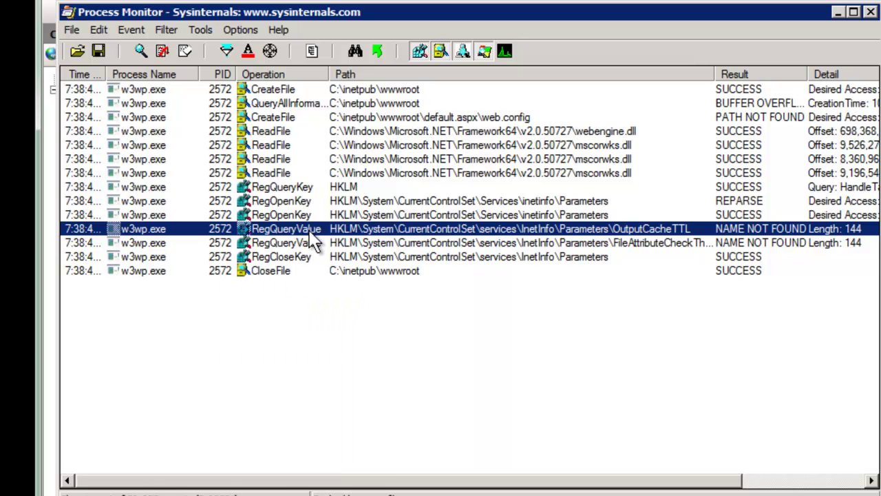
# Exclude the RegQueryValue, RegOpenKey, RegCloseKey and RegQueryKey events from the list
pyautogui.rightClick(306, 229)
pyautogui.click(343, 324)
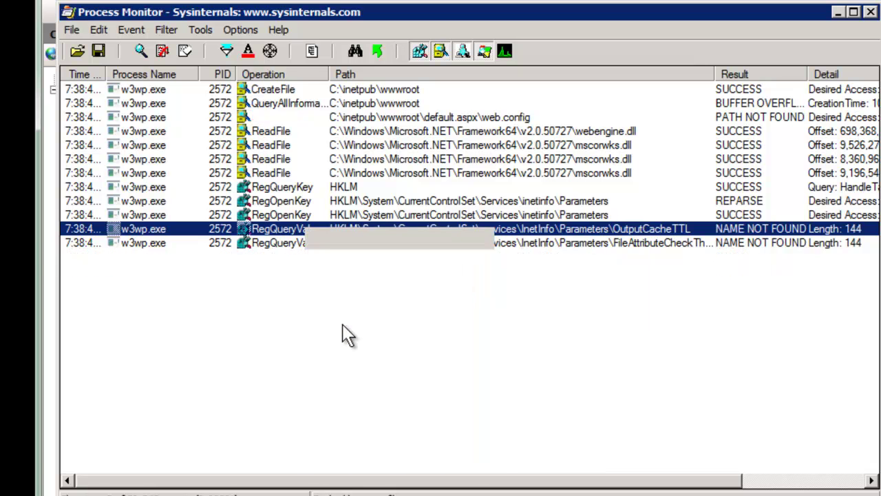
pyautogui.rightClick(281, 217)
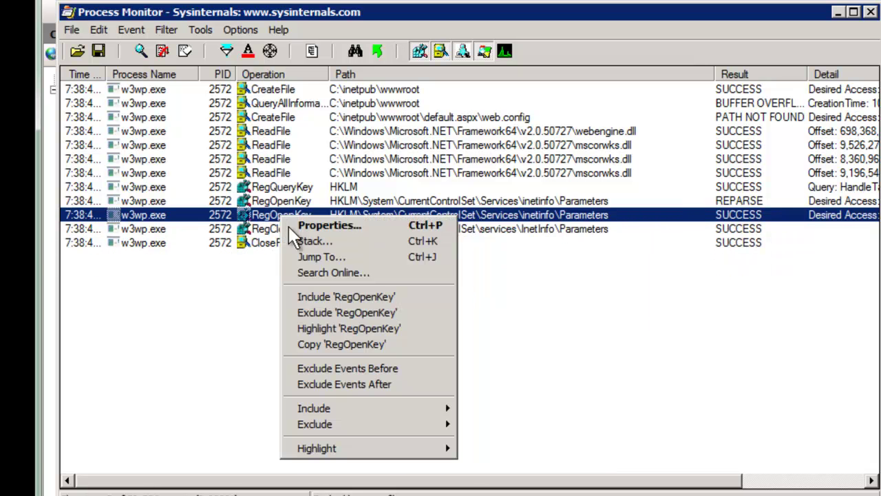
pyautogui.click(327, 317)
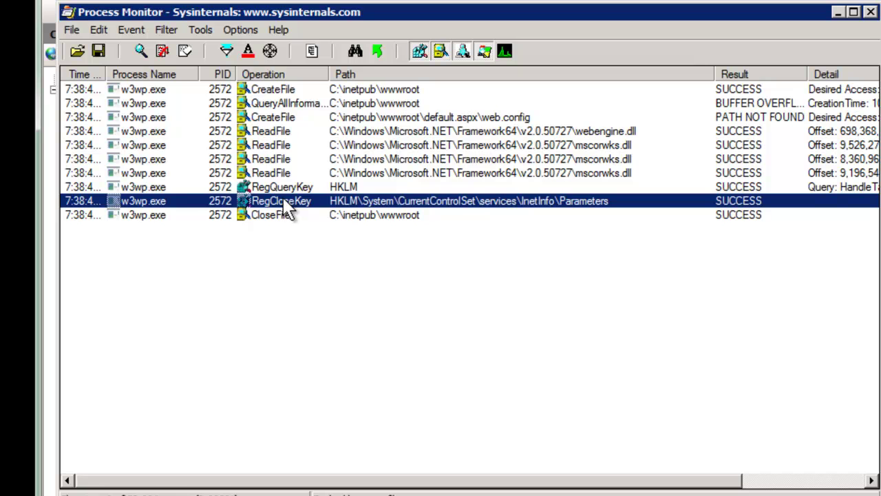
pyautogui.rightClick(283, 202)
pyautogui.click(322, 288)
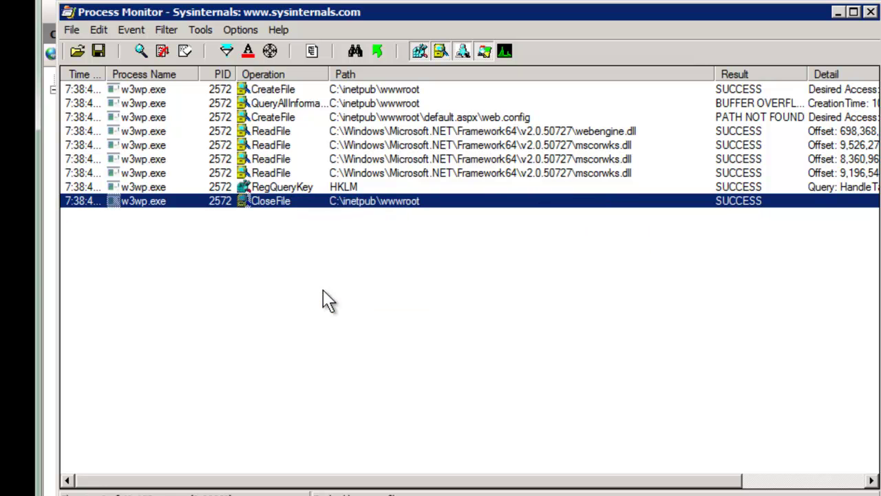
pyautogui.rightClick(301, 190)
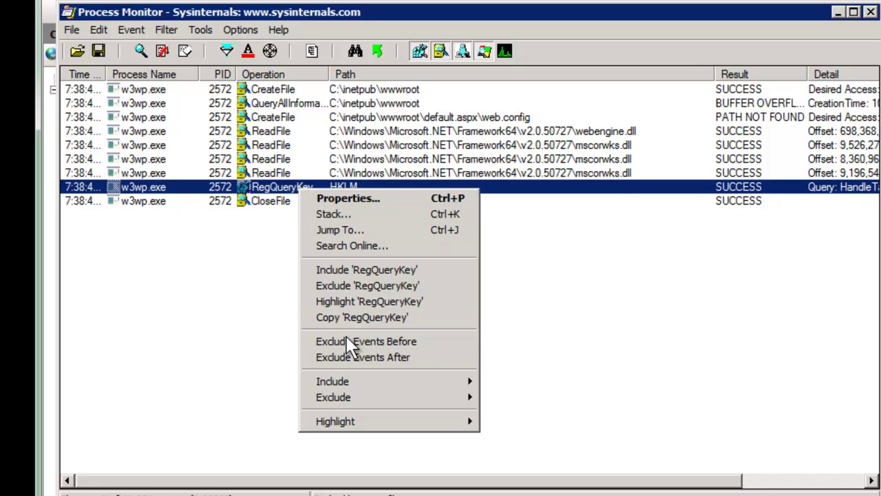
pyautogui.click(350, 285)
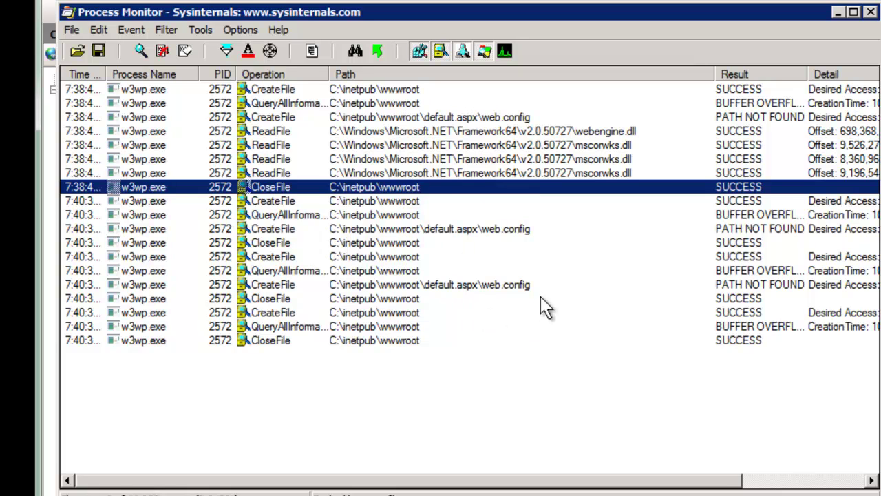
# Open the Process Monitor filter and select the four registry exclusion rules
pyautogui.rightClick(289, 198)
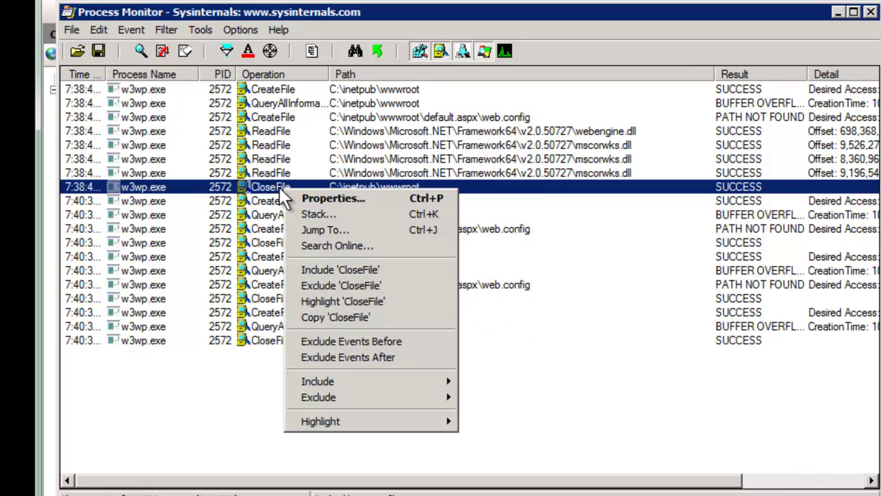
pyautogui.click(228, 51)
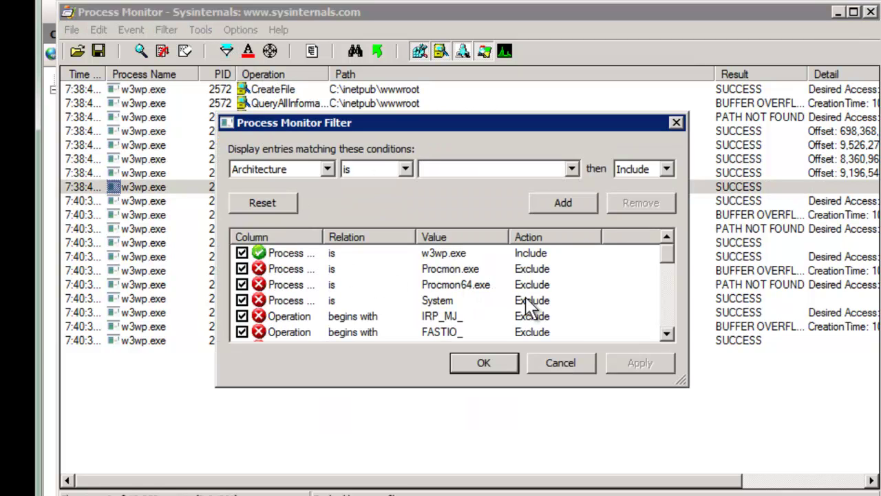
pyautogui.click(672, 306)
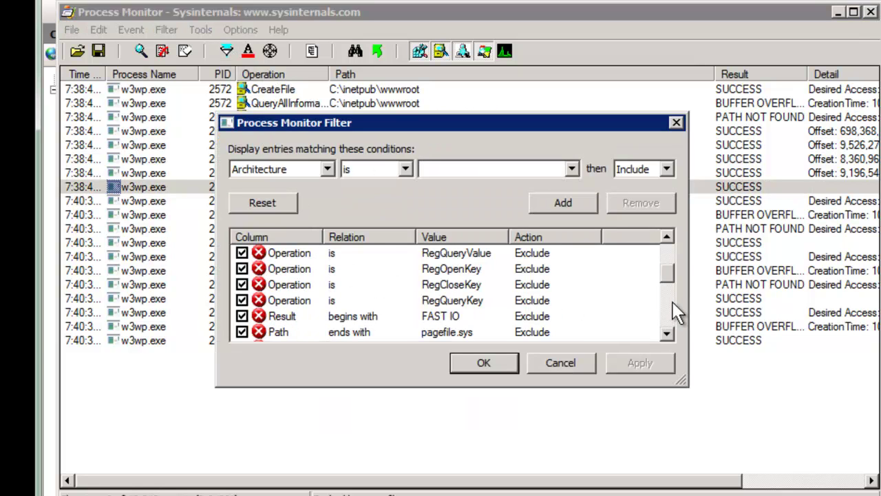
pyautogui.click(671, 261)
pyautogui.click(451, 253)
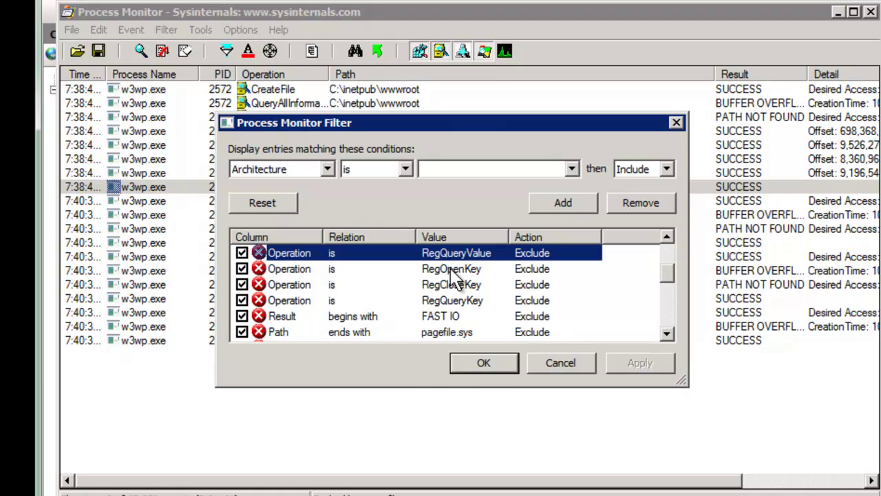
pyautogui.click(453, 268)
pyautogui.click(453, 284)
pyautogui.click(453, 301)
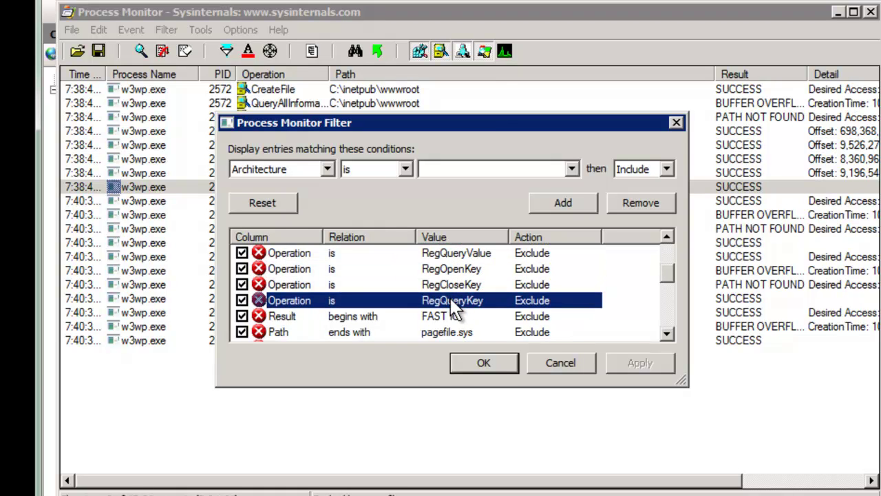
# Remove the RegQueryValue, RegOpenKey, RegCloseKey and RegQueryKey exclusions and apply the filter
pyautogui.click(668, 238)
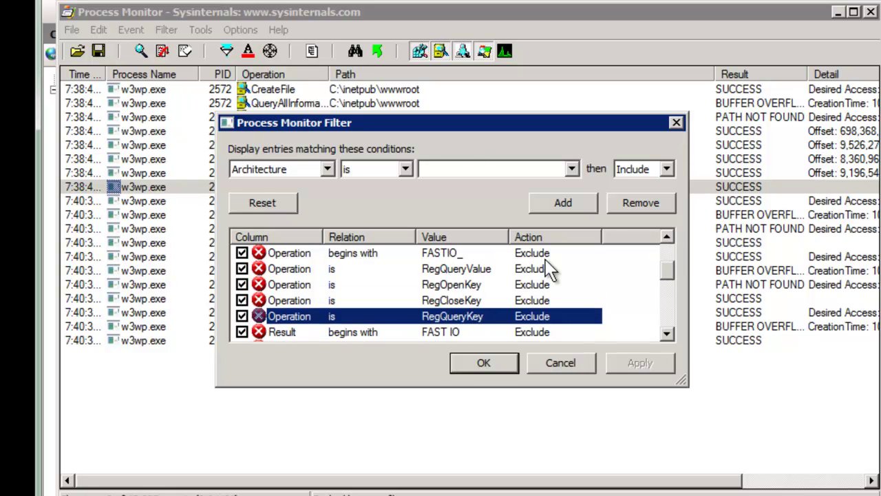
pyautogui.click(456, 271)
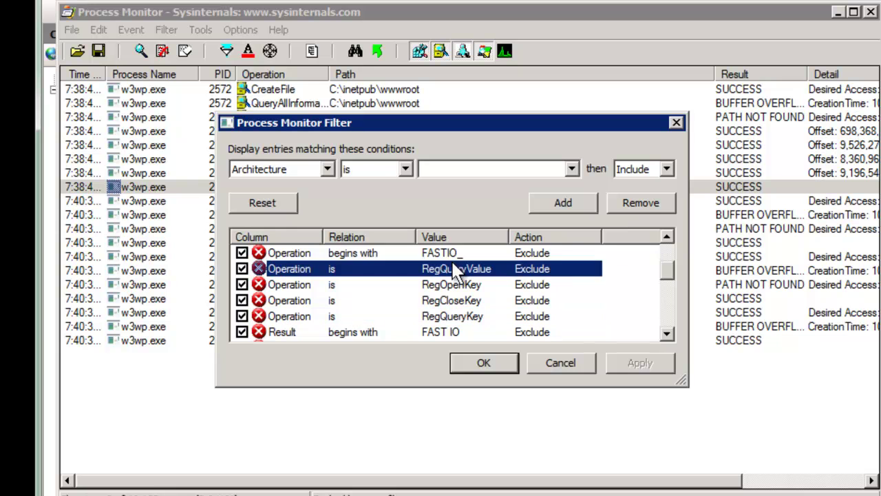
pyautogui.click(638, 204)
pyautogui.click(637, 204)
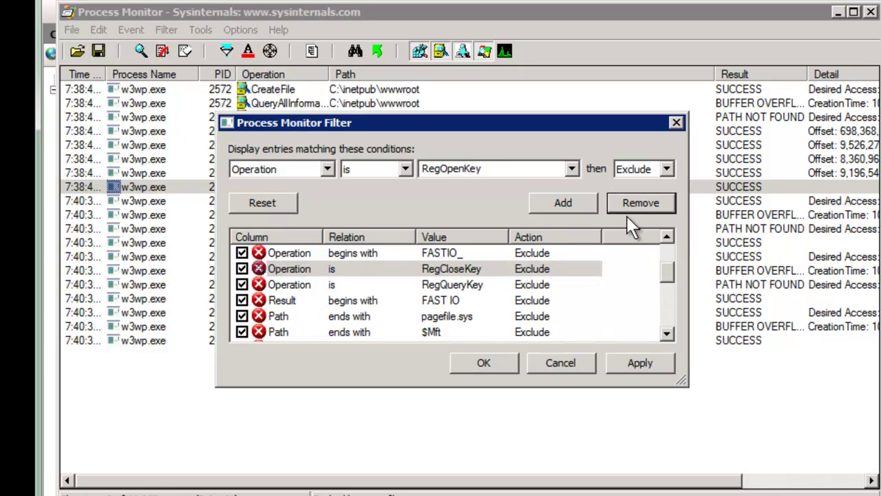
pyautogui.click(633, 204)
pyautogui.press('Return')
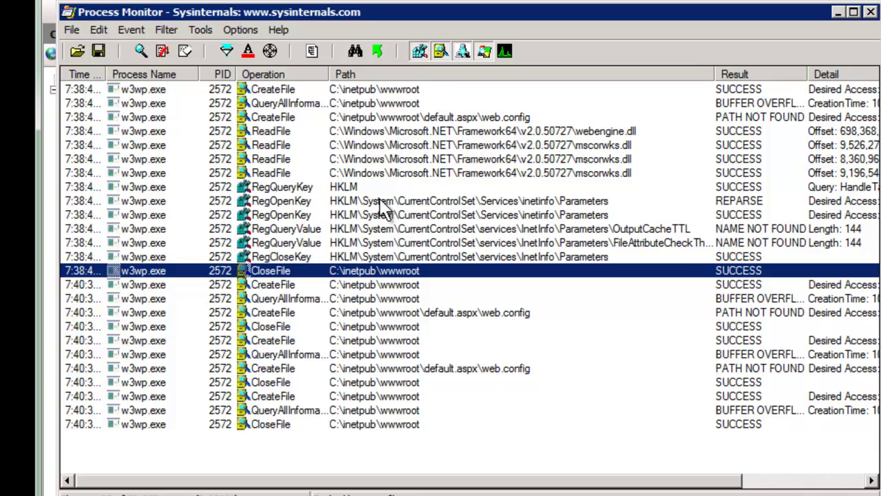
# Add and apply a highlight rule: Path contains default.aspx
pyautogui.click(249, 53)
pyautogui.moveTo(259, 130); pyautogui.dragTo(325, 144)
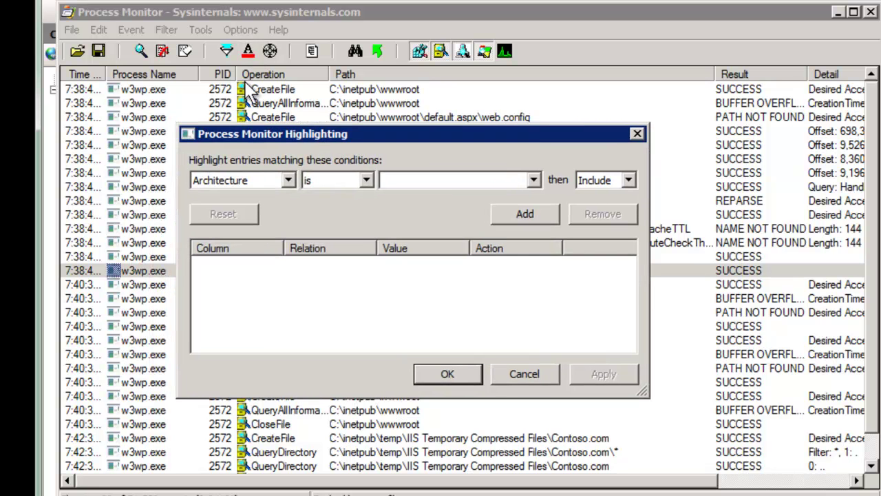
pyautogui.click(289, 180)
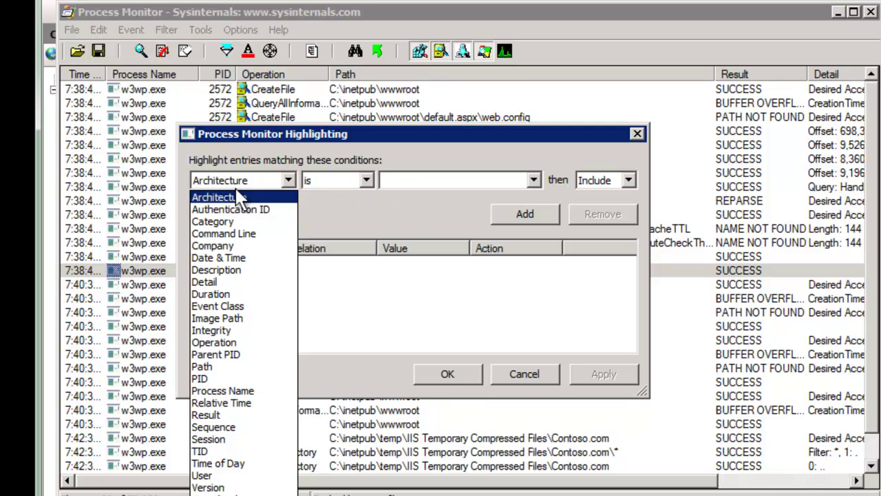
pyautogui.click(222, 371)
pyautogui.click(367, 180)
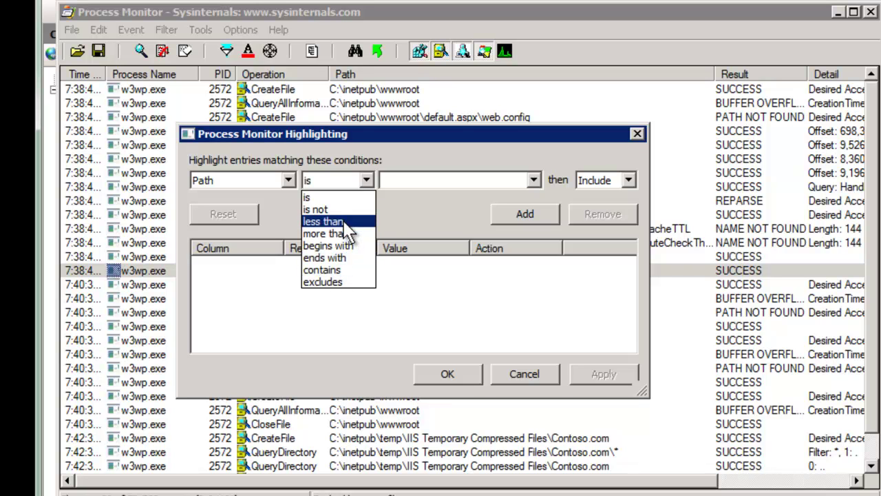
pyautogui.click(342, 270)
pyautogui.click(427, 179)
pyautogui.write('default.aspx')
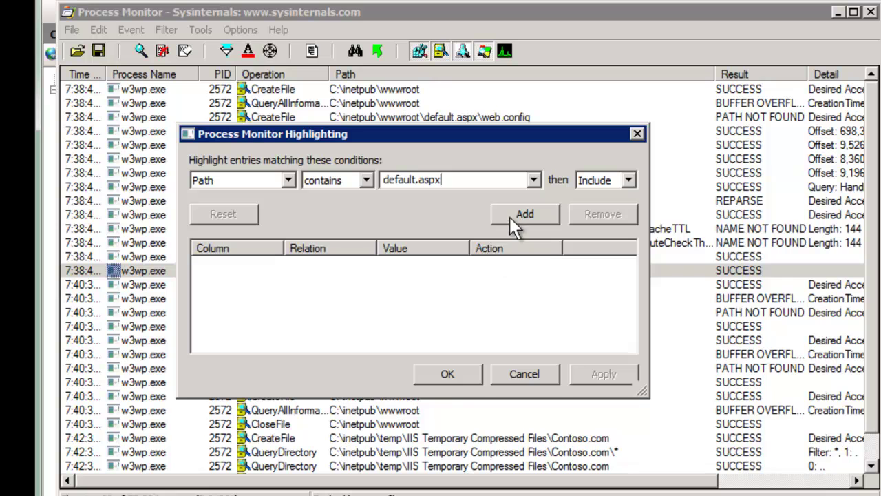
pyautogui.click(518, 218)
pyautogui.click(448, 375)
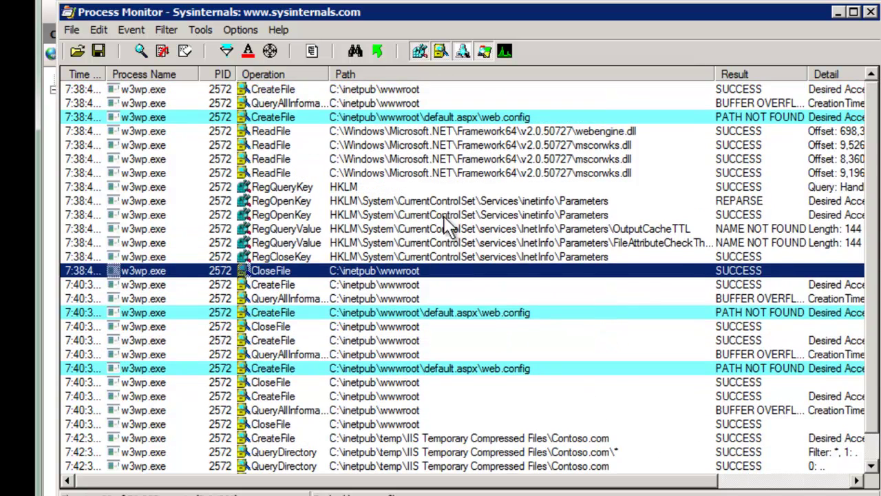
# Remove the Process Name is w3wp.exe filter rule and stop capturing
pyautogui.click(227, 50)
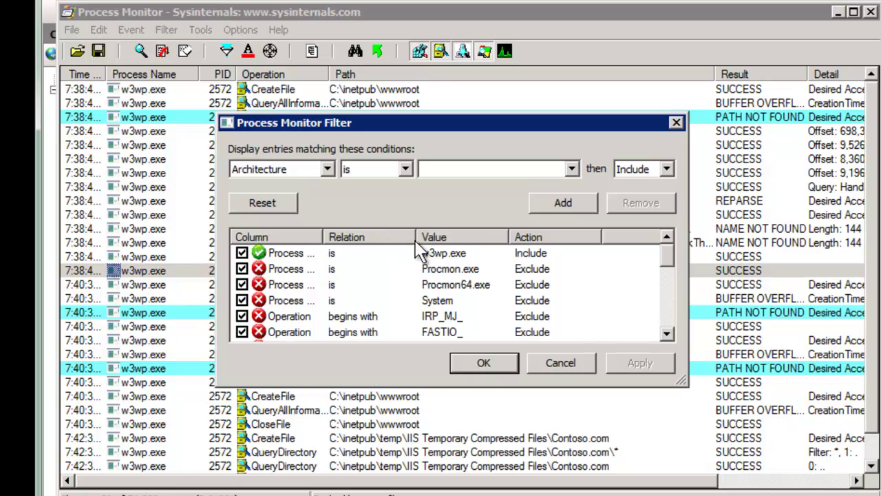
pyautogui.click(449, 253)
pyautogui.click(627, 206)
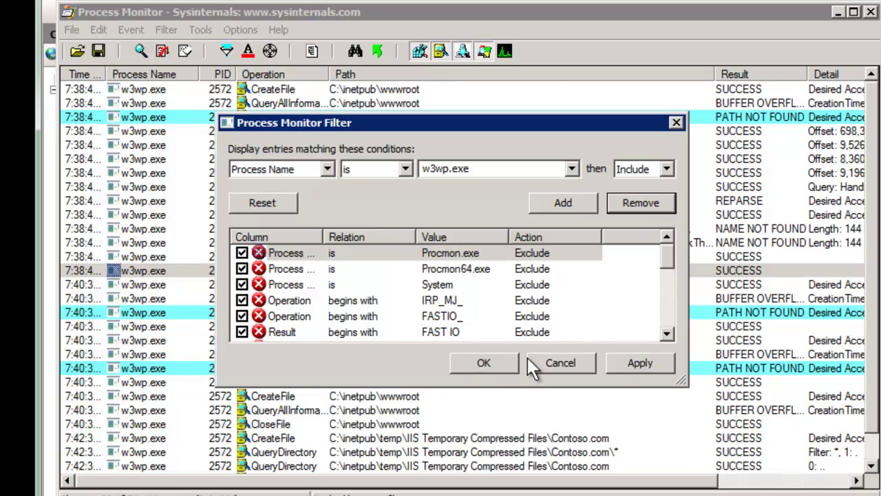
pyautogui.click(483, 363)
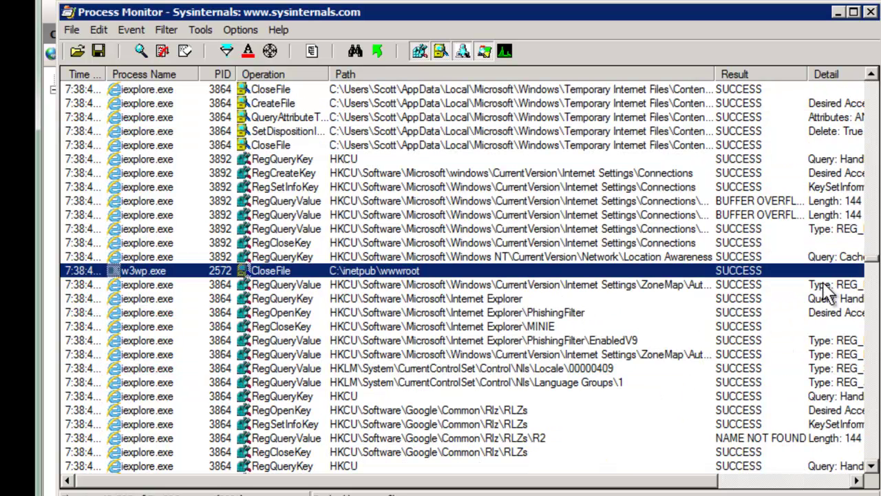
pyautogui.moveTo(873, 268); pyautogui.dragTo(872, 313)
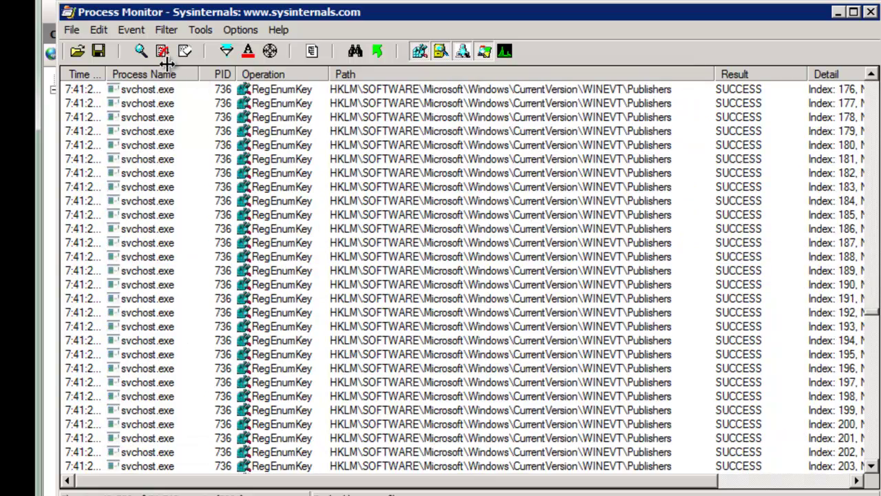
pyautogui.click(140, 51)
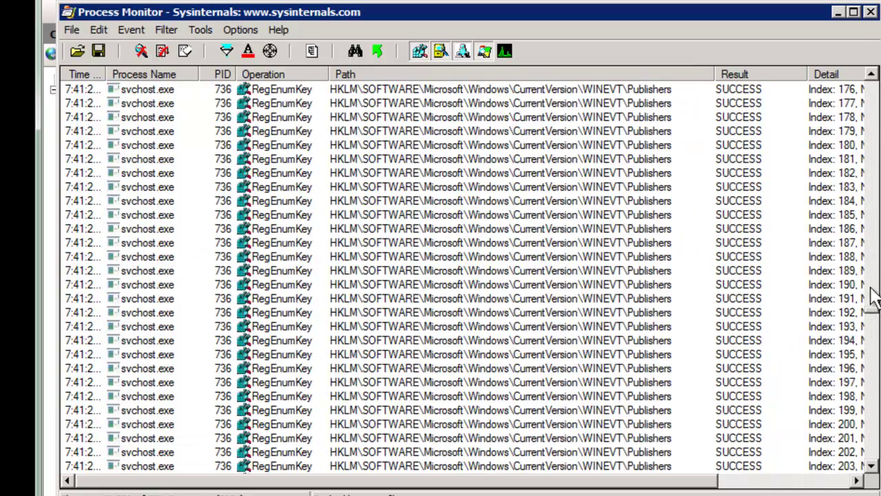
# Select the highlighted web.config lookup event and scroll through the events after it
pyautogui.moveTo(871, 296)
pyautogui.mouseDown()
pyautogui.moveTo(865, 142)
pyautogui.moveTo(873, 124)
pyautogui.moveTo(871, 266)
pyautogui.moveTo(873, 251)
pyautogui.mouseUp()
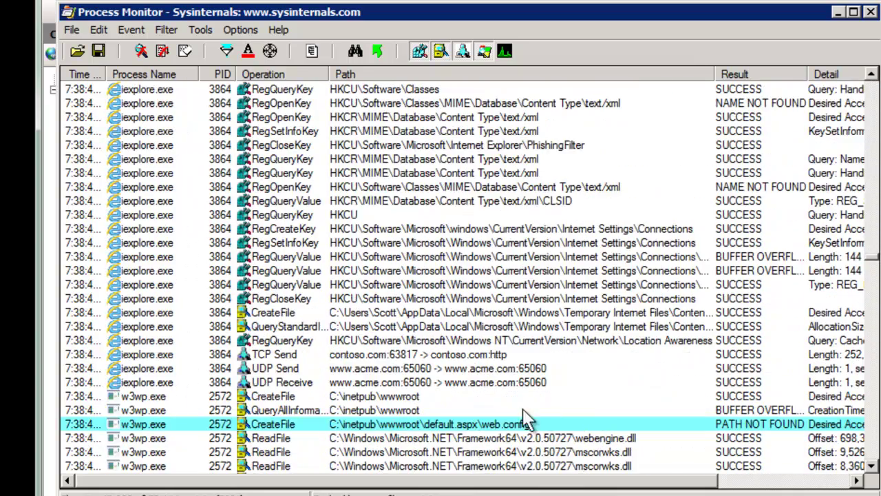
pyautogui.click(482, 425)
pyautogui.scroll(-1, 598, 341)
pyautogui.scroll(-1, 597, 341)
pyautogui.press('Down')
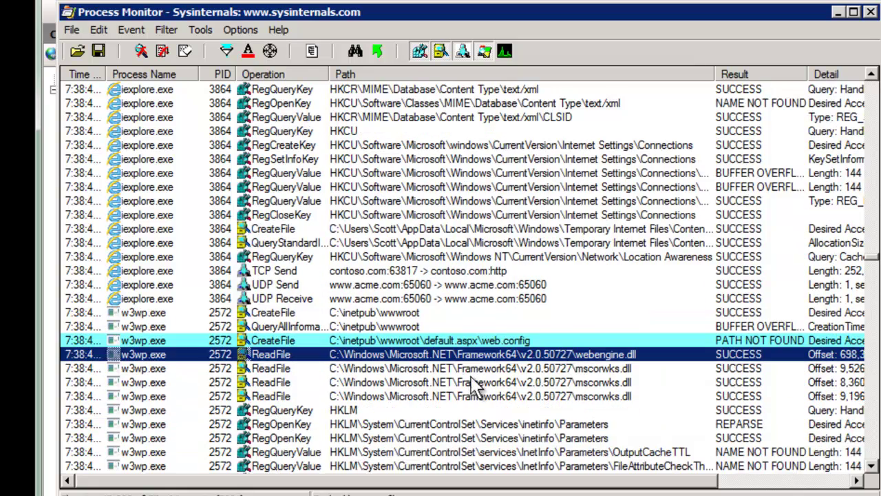
pyautogui.scroll(-3, 523, 289)
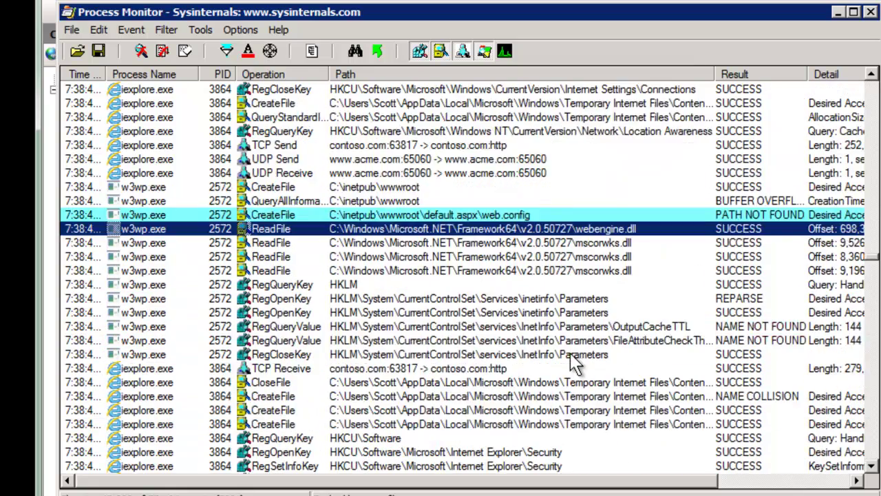
pyautogui.scroll(-1, 551, 246)
pyautogui.scroll(-1, 584, 337)
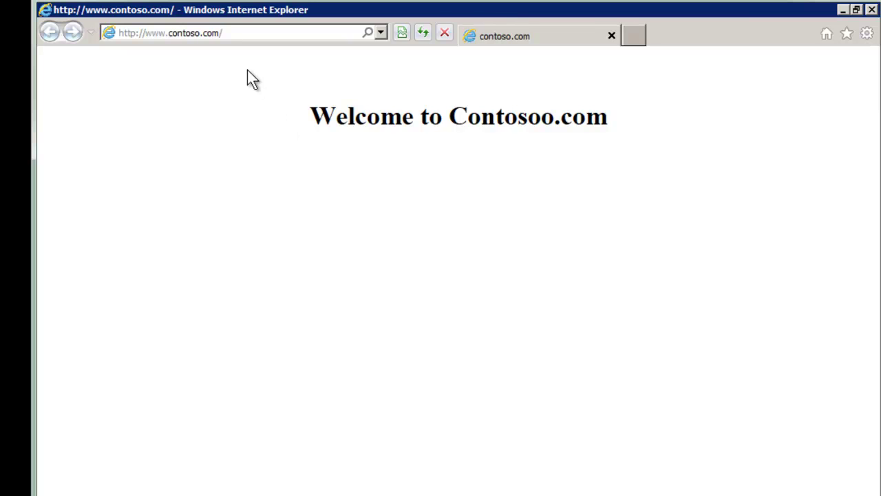
pyautogui.click(231, 32)
pyautogui.click(299, 112)
pyautogui.click(416, 116)
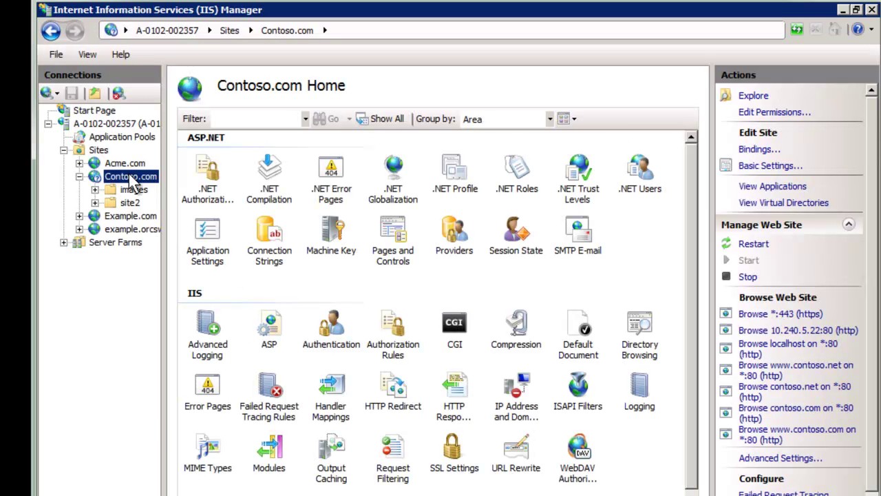
# Explore Contoso.com's wwwroot and check default.aspx's 'Welcome to Contoso.com' heading in Notepad2
pyautogui.rightClick(129, 177)
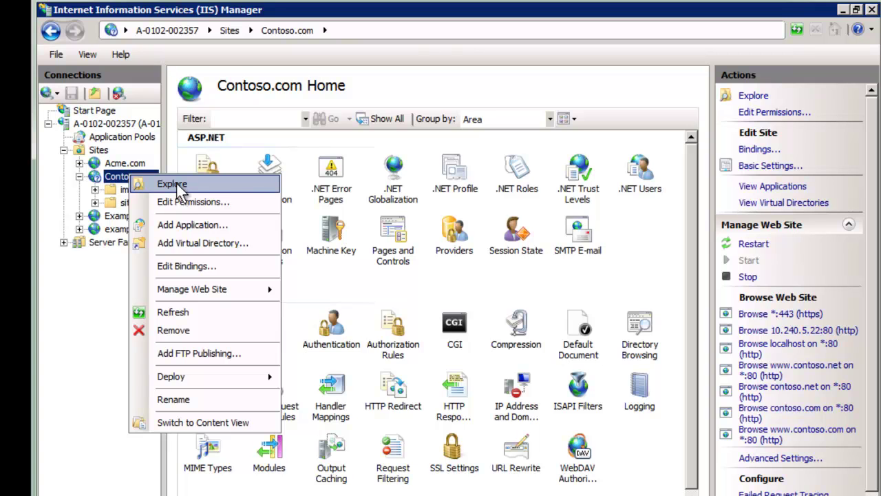
pyautogui.click(176, 183)
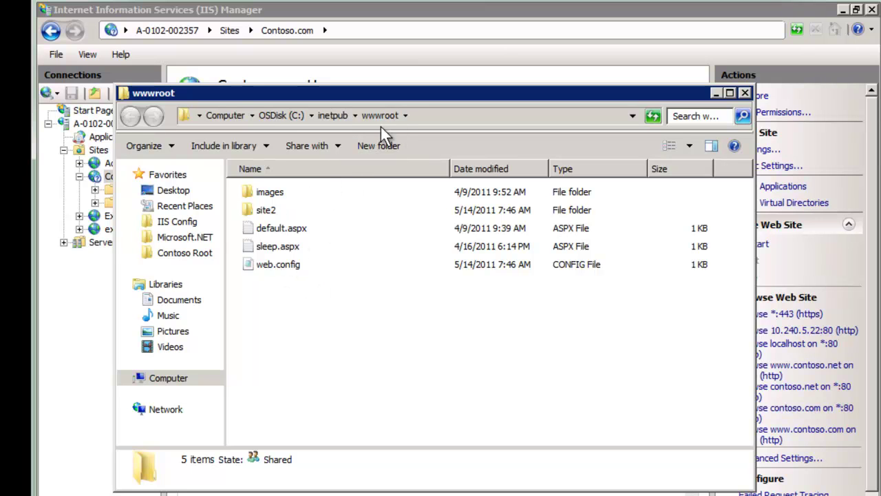
pyautogui.doubleClick(274, 228)
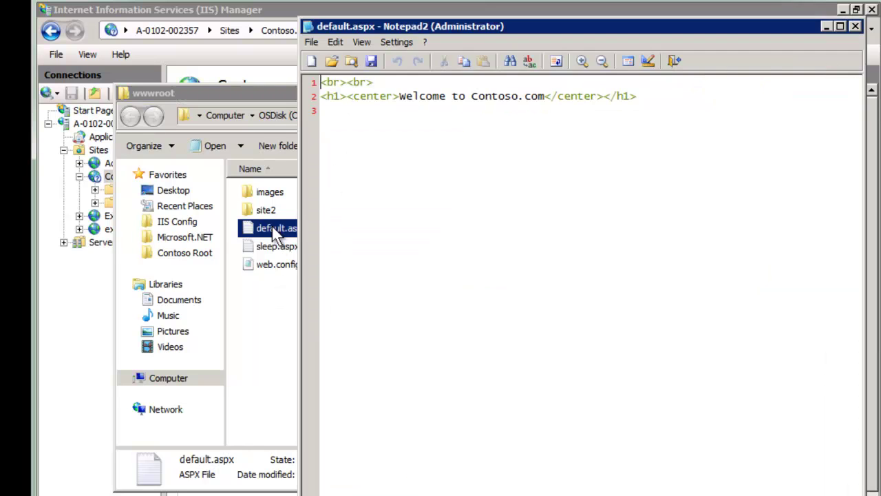
pyautogui.click(527, 96)
pyautogui.moveTo(513, 96); pyautogui.dragTo(484, 107)
pyautogui.click(538, 115)
pyautogui.click(856, 27)
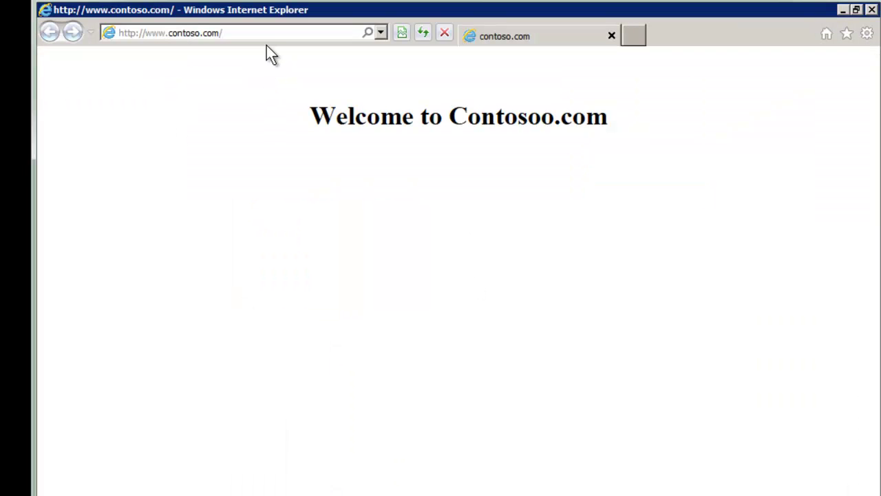
# Load contoso.com/default.aspx in Internet Explorer
pyautogui.click(269, 32)
pyautogui.write('d')
pyautogui.write('efault.aspx')
pyautogui.press('Return')
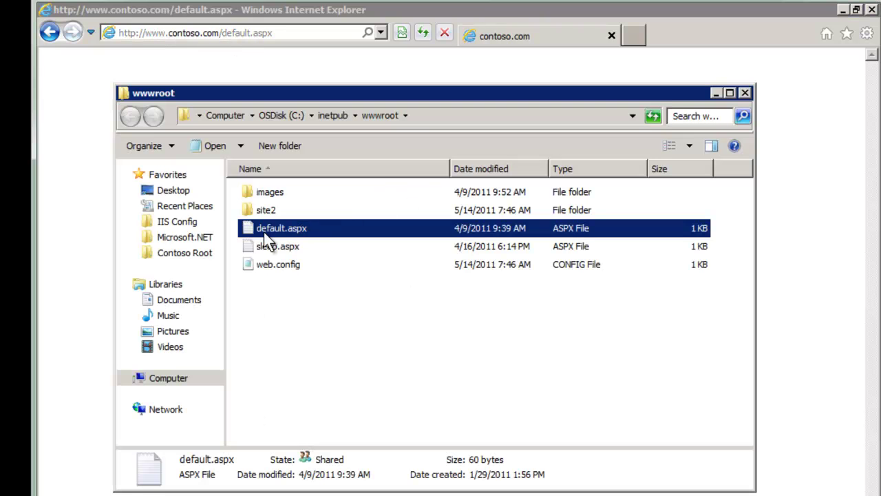
# Recheck the default.aspx heading in Notepad2, then return to Process Monitor
pyautogui.doubleClick(250, 227)
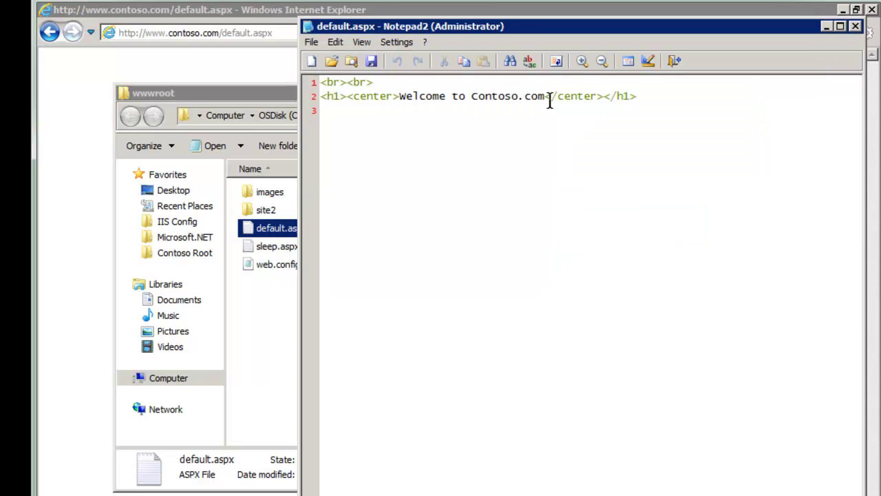
pyautogui.click(659, 100)
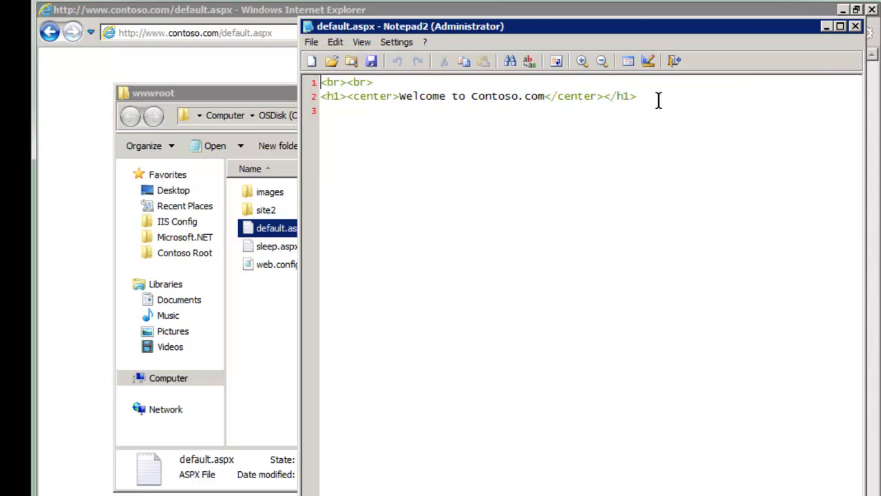
pyautogui.click(855, 26)
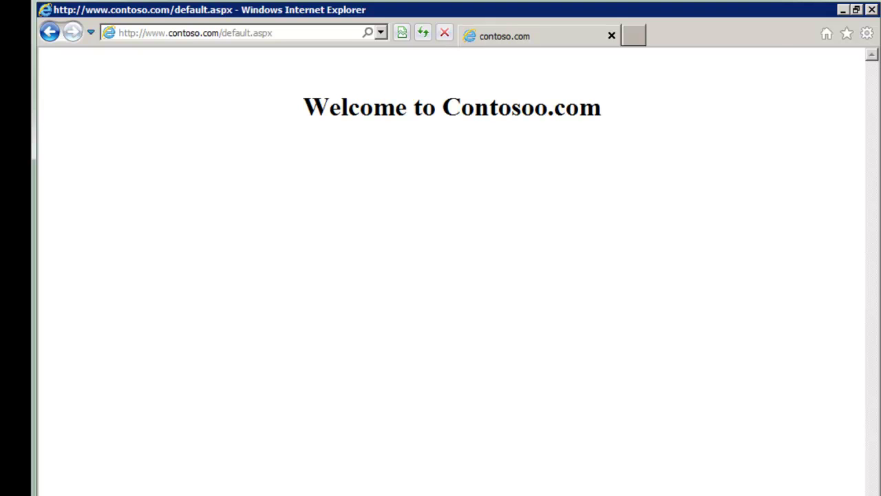
pyautogui.hotkey('alt', 'Tab')
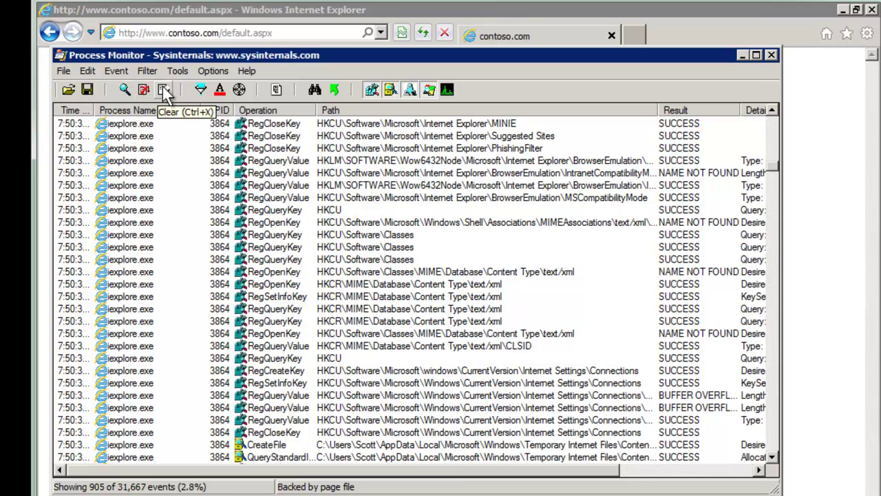
# Clear the log, request the contoso.com page in the browser, then stop capture
pyautogui.click(144, 91)
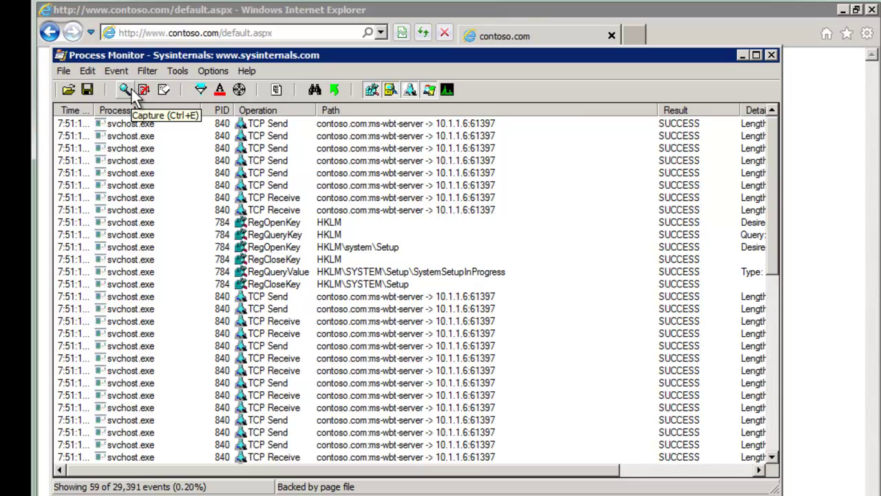
pyautogui.click(815, 193)
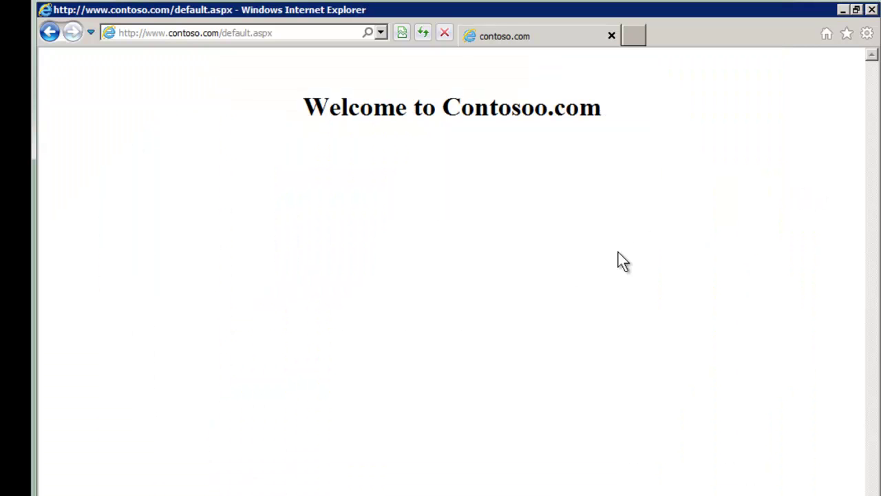
pyautogui.hotkey('alt', 'Tab')
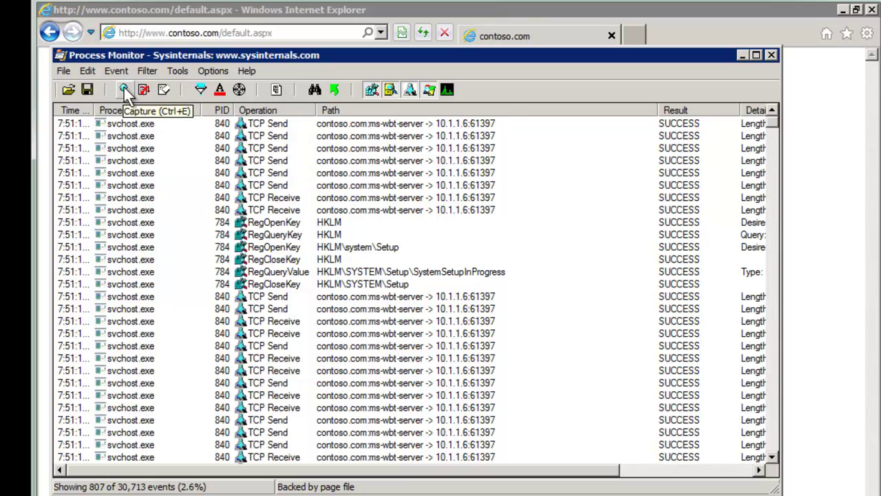
pyautogui.click(124, 88)
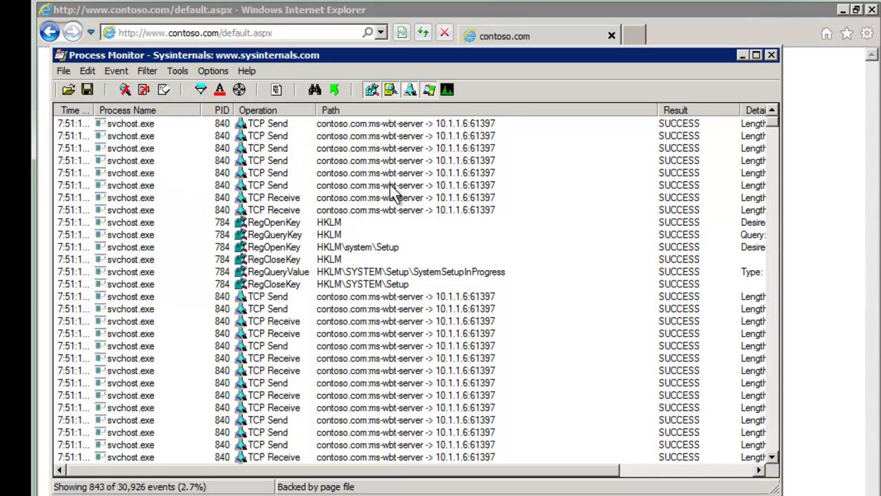
pyautogui.click(391, 139)
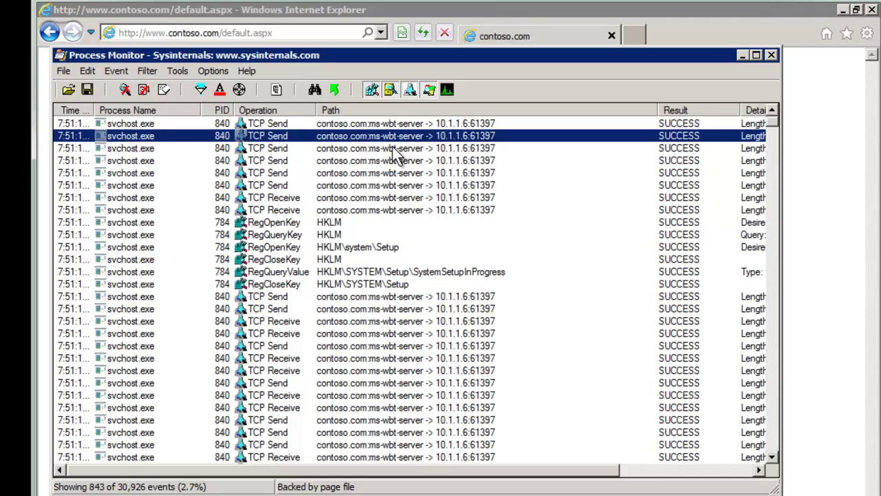
# Find the default.aspx events and select the browser event following the site2 lookup
pyautogui.hotkey('ctrl', 'f')
pyautogui.write('defaultaspx')
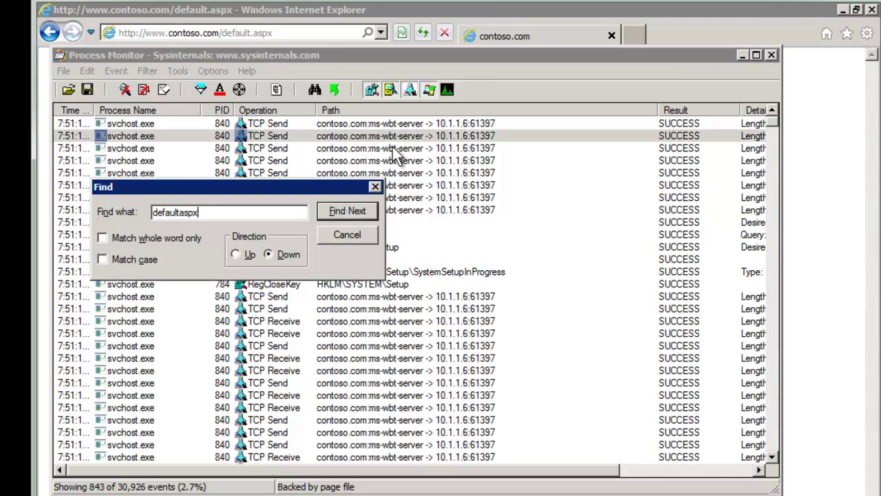
pyautogui.press('Return')
pyautogui.press('Return')
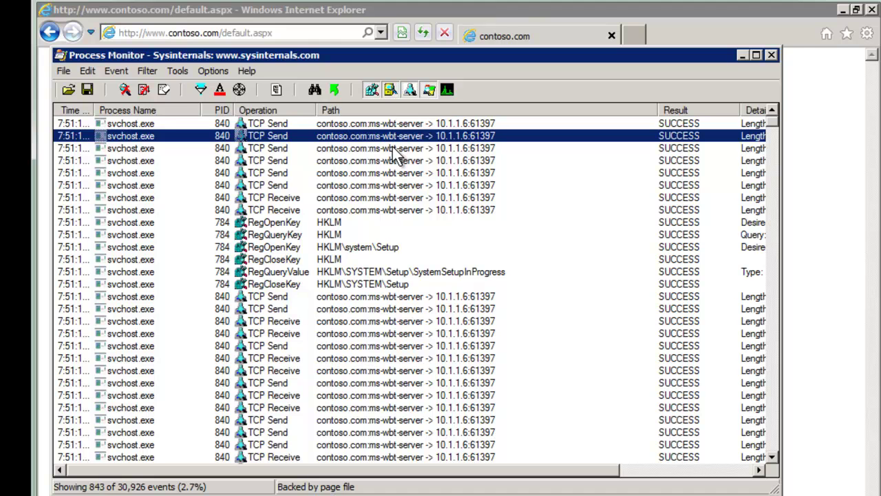
pyautogui.hotkey('ctrl', 'f')
pyautogui.write('default.aspx')
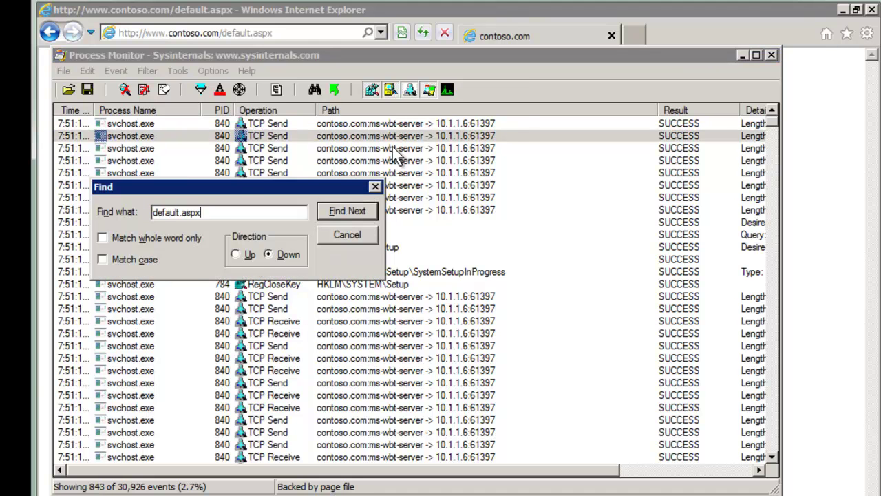
pyautogui.press('Return')
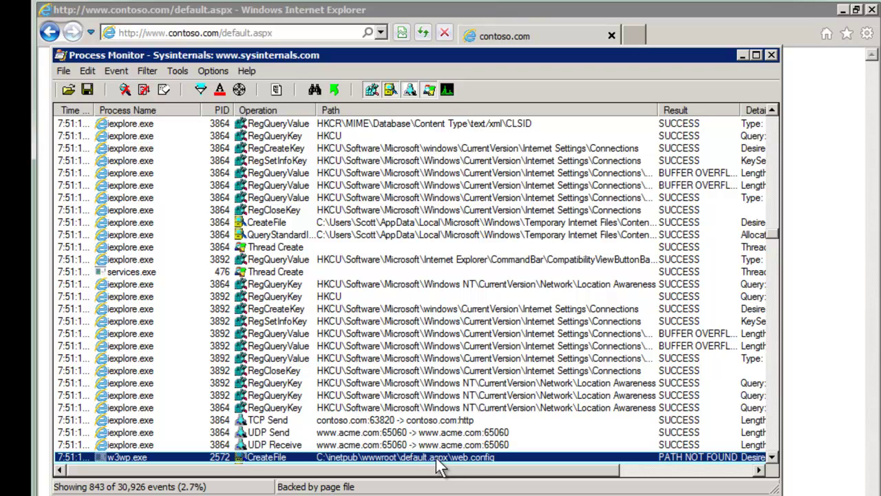
pyautogui.click(774, 458)
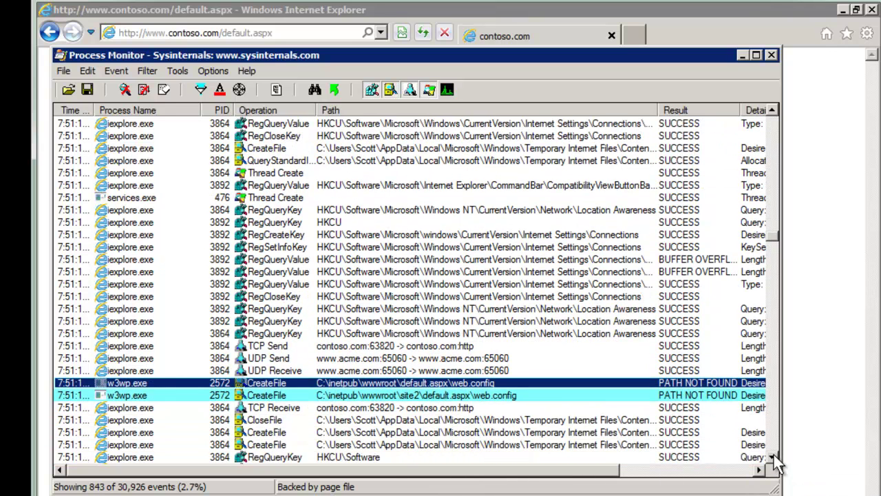
pyautogui.click(479, 409)
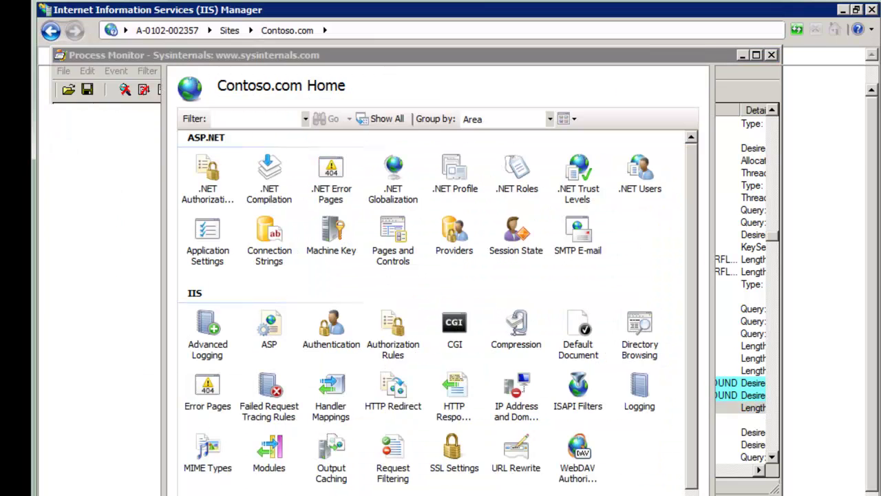
# Inspect the Use site2 folder rewrite rule and its site2/{R:0} rewrite target
pyautogui.doubleClick(514, 457)
pyautogui.click(303, 169)
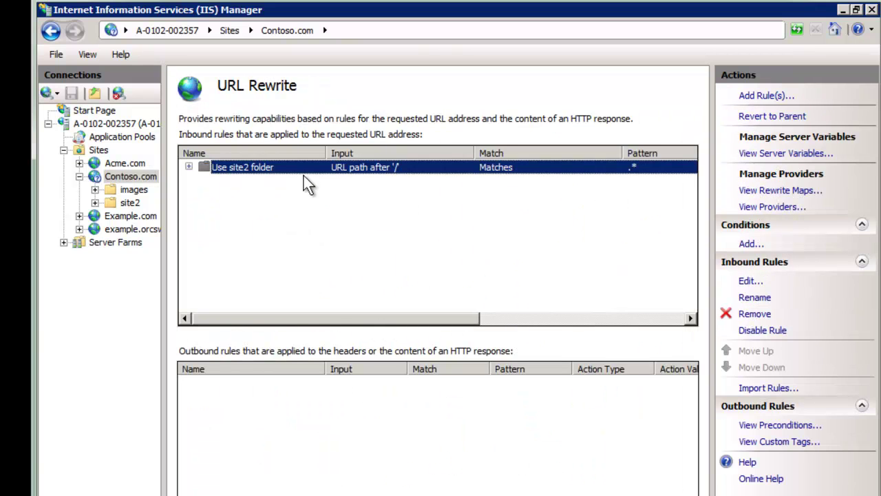
pyautogui.doubleClick(296, 168)
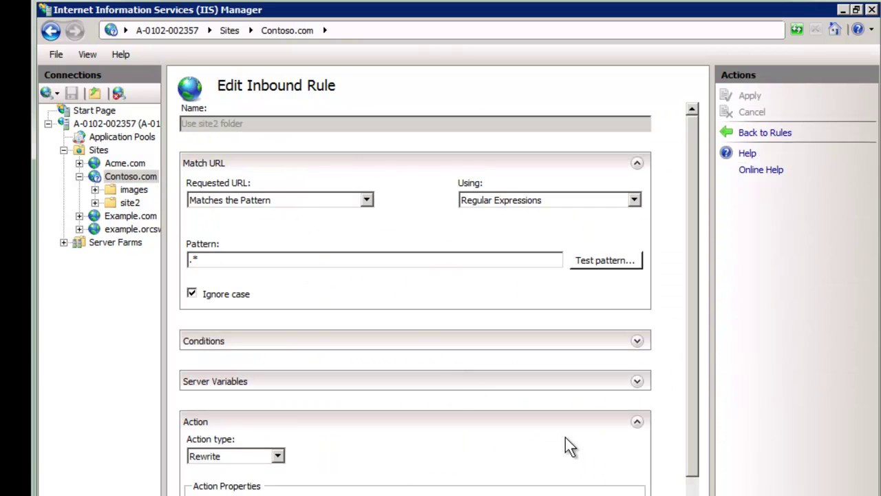
pyautogui.scroll(-3, 694, 490)
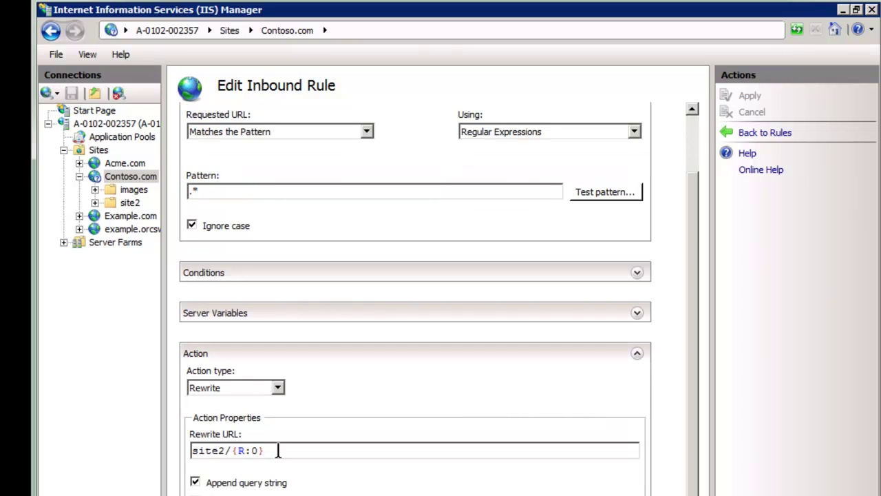
pyautogui.moveTo(278, 450); pyautogui.dragTo(133, 451)
pyautogui.click(755, 138)
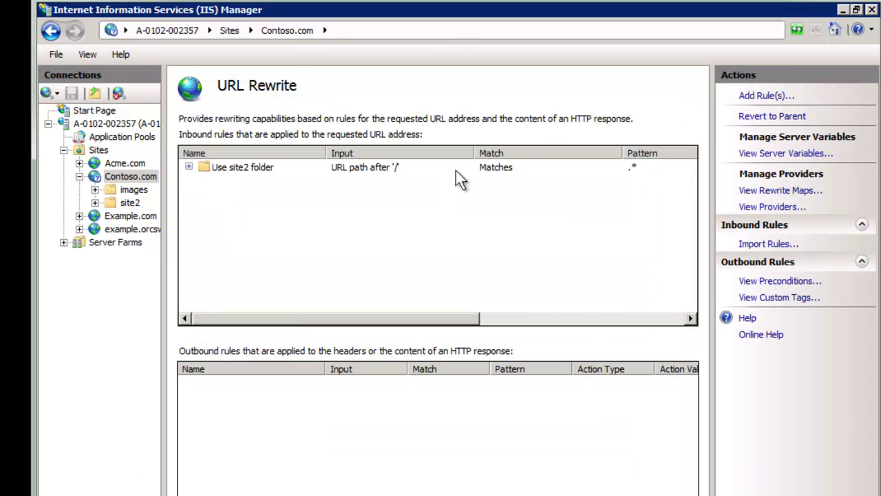
# Delete the Use site2 folder rule and confirm the removal
pyautogui.click(280, 169)
pyautogui.press('Delete')
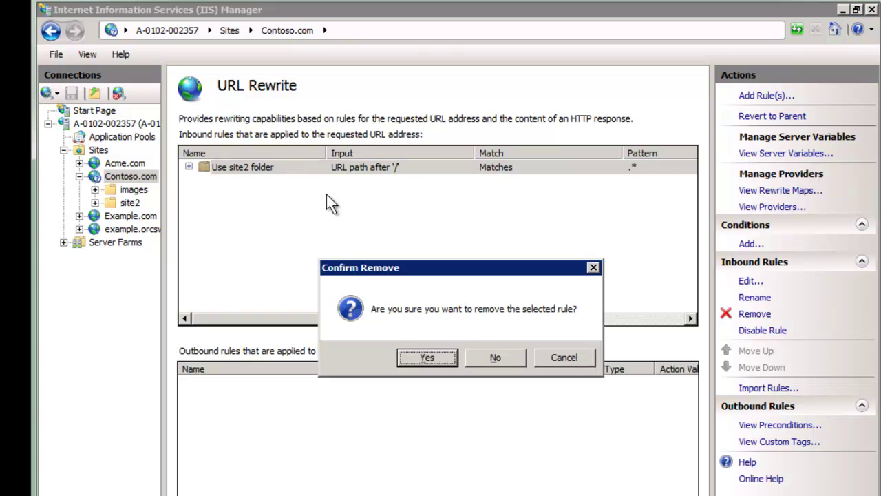
pyautogui.click(443, 356)
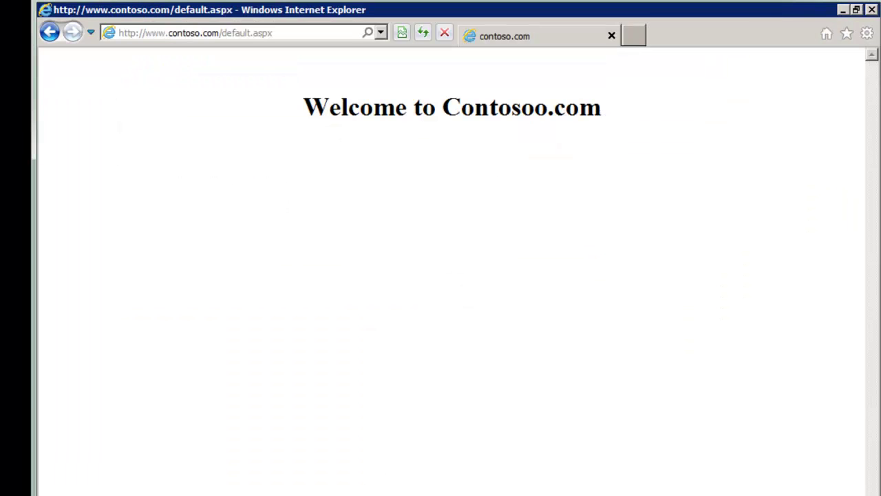
# Reload the Contoso.com page in Internet Explorer to recheck its heading
pyautogui.hotkey('alt', 'd')
pyautogui.press('Return')
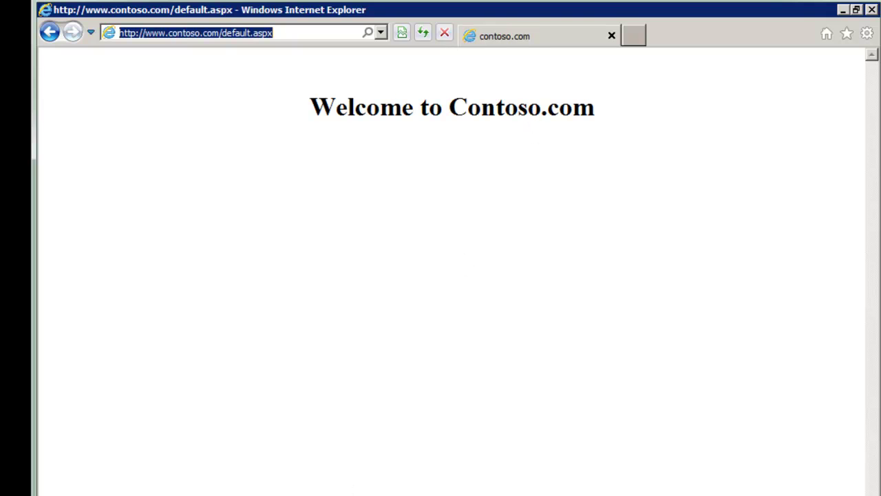
pyautogui.hotkey('alt', 'Tab')
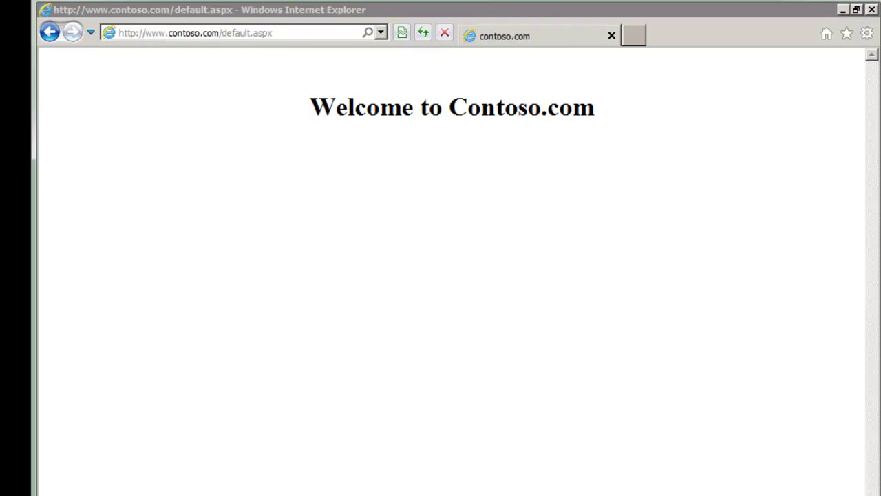
# From wwwroot, send the site2 folder to the Recycle Bin, then return to Process Monitor
pyautogui.click(362, 97)
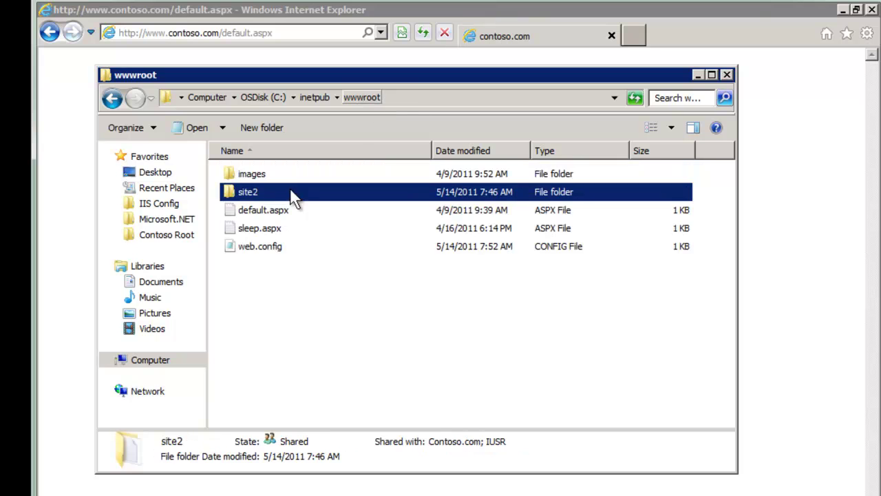
pyautogui.press('Delete')
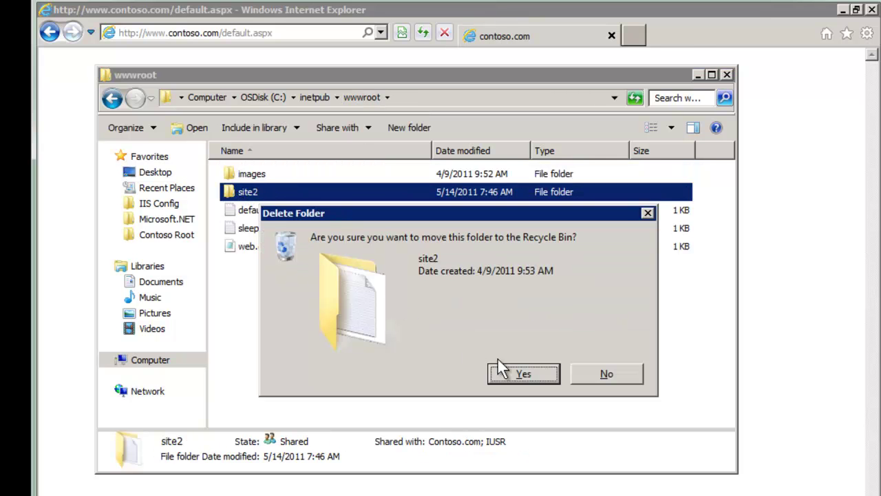
pyautogui.click(504, 369)
pyautogui.click(261, 194)
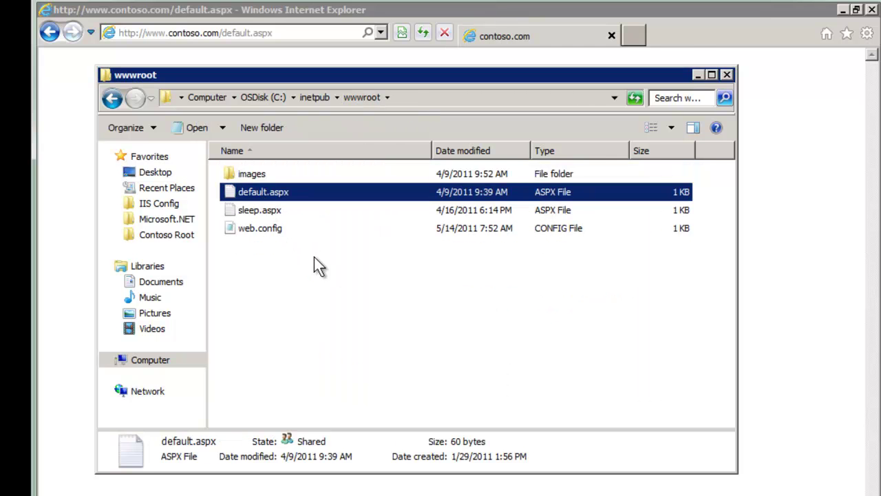
pyautogui.click(326, 270)
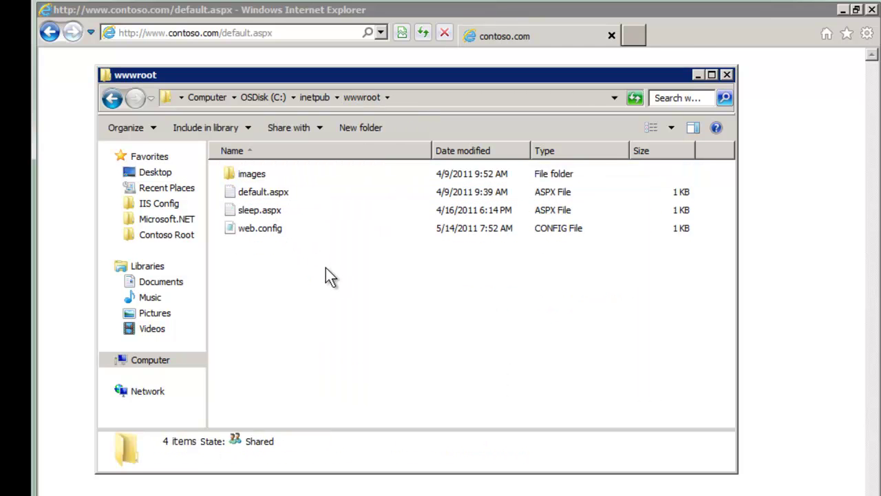
pyautogui.click(727, 75)
pyautogui.hotkey('alt', 'Tab')
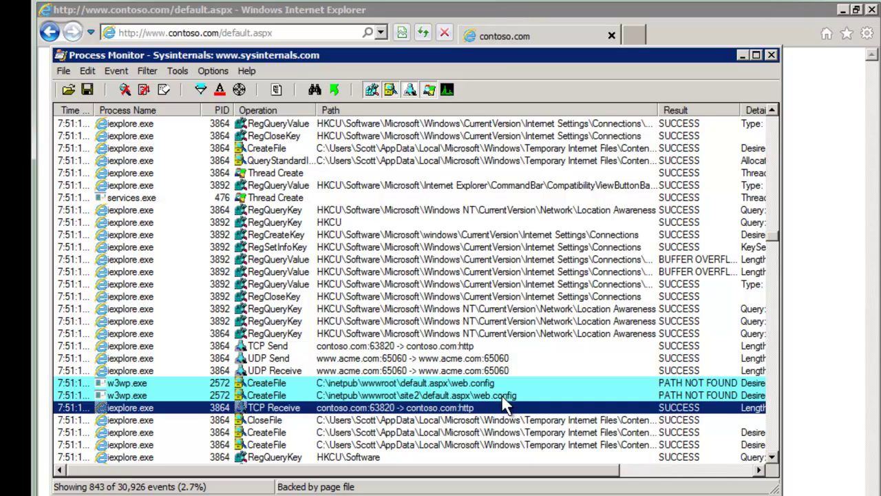
pyautogui.click(501, 395)
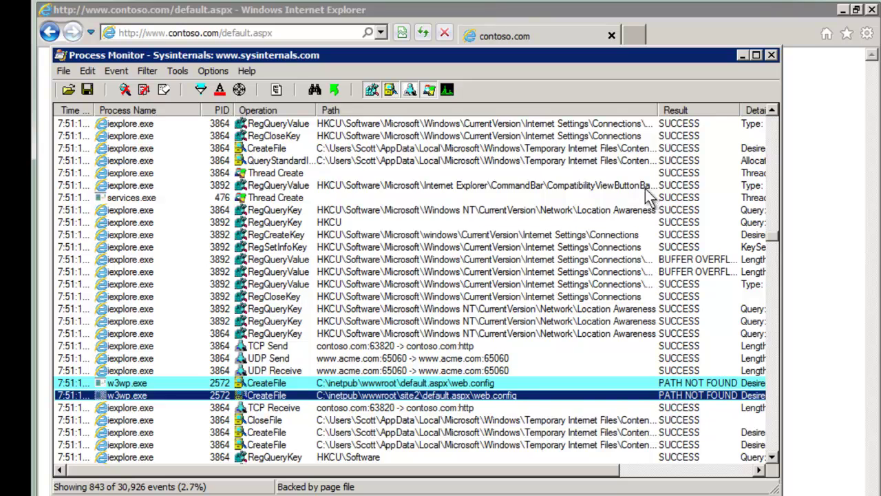
pyautogui.scroll(-4, 649, 246)
pyautogui.scroll(-3, 648, 247)
pyautogui.scroll(-2, 654, 253)
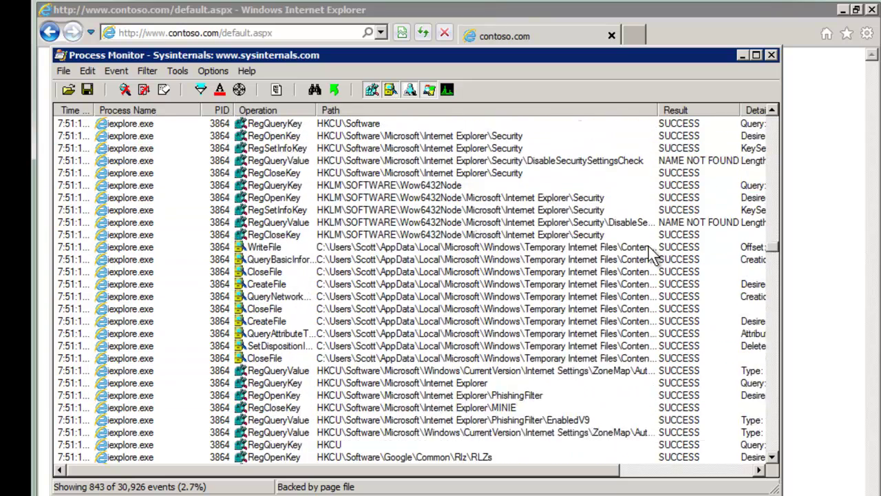
pyautogui.scroll(-1, 623, 283)
pyautogui.scroll(-4, 456, 354)
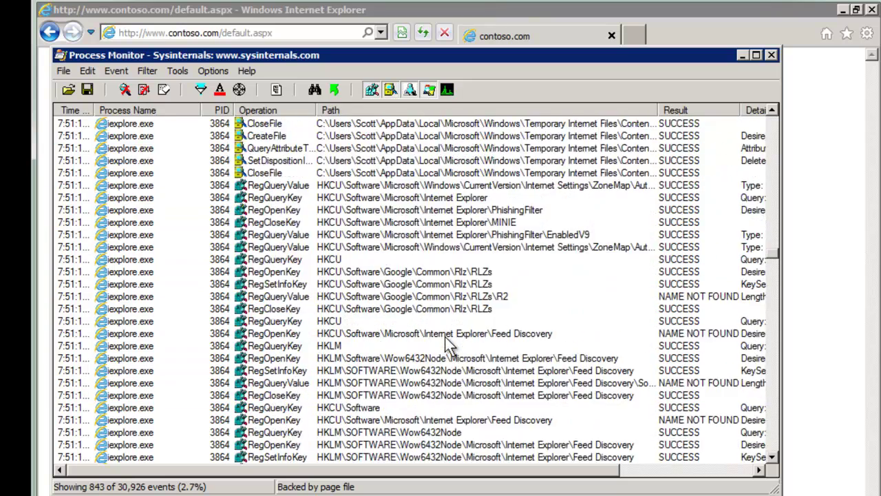
pyautogui.scroll(-3, 451, 348)
pyautogui.scroll(-4, 446, 344)
pyautogui.scroll(-3, 446, 344)
pyautogui.scroll(-2, 446, 344)
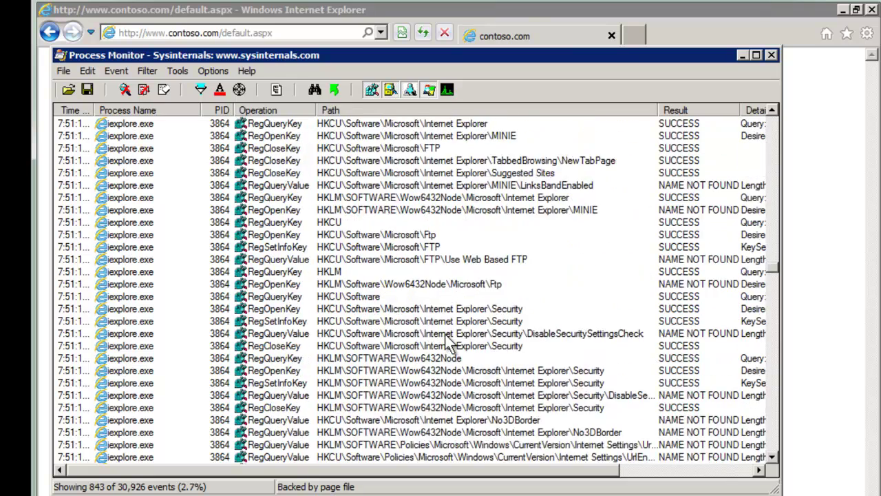
pyautogui.scroll(-3, 446, 344)
pyautogui.scroll(-3, 447, 344)
pyautogui.scroll(-2, 447, 337)
pyautogui.scroll(-5, 599, 323)
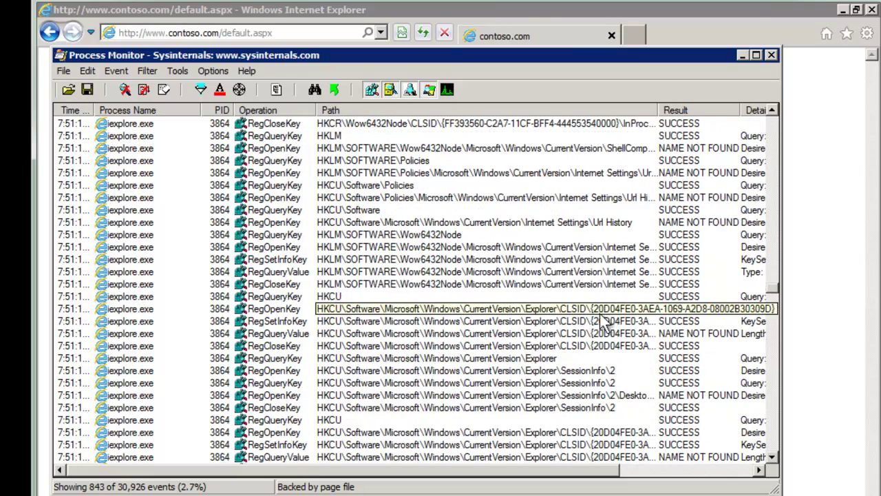